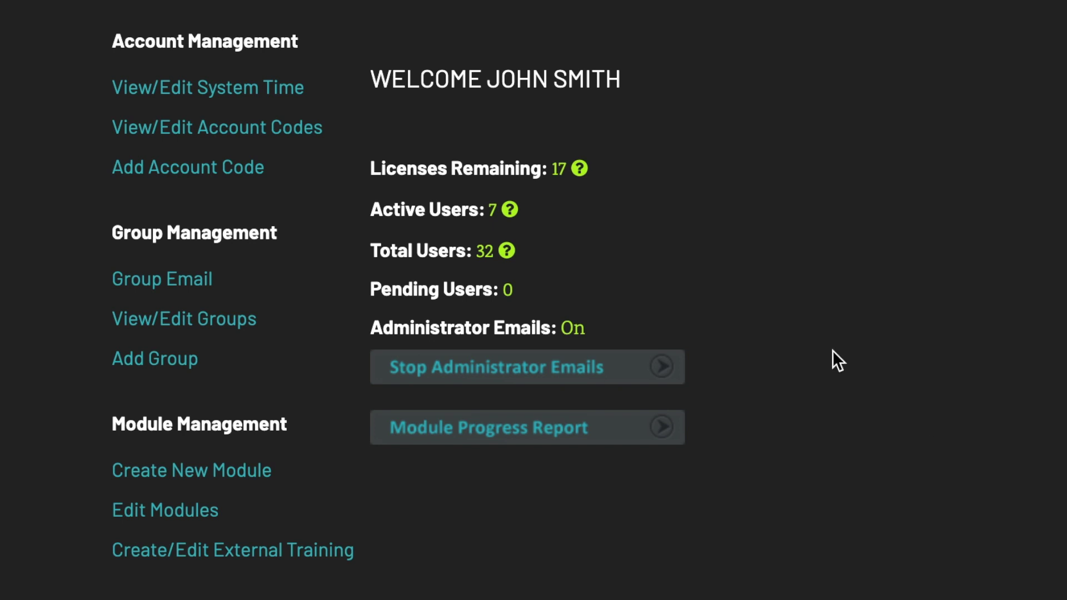
pyautogui.click(613, 376)
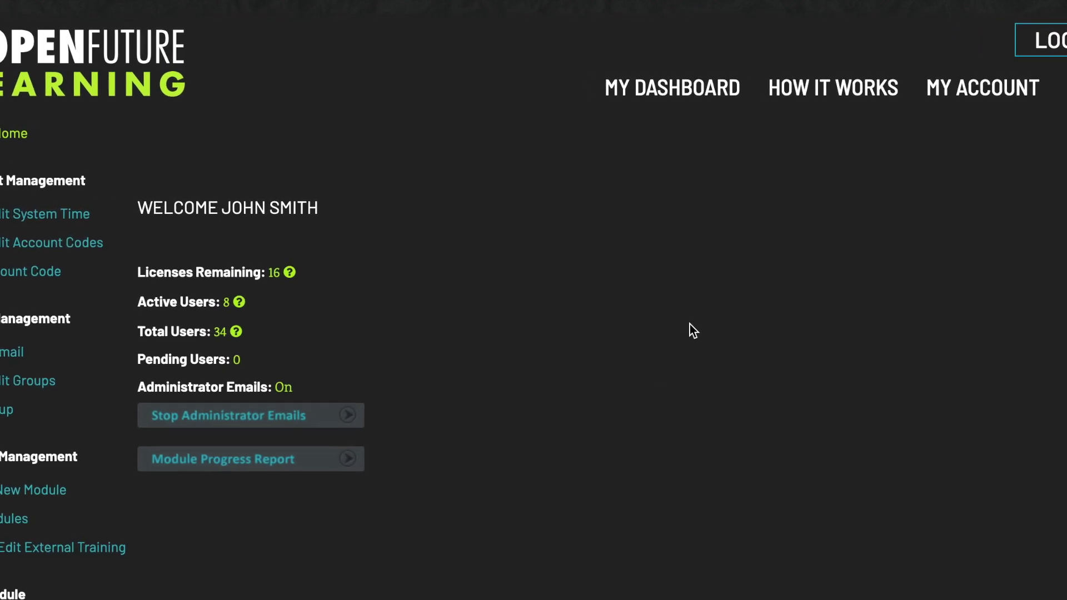
pyautogui.click(693, 94)
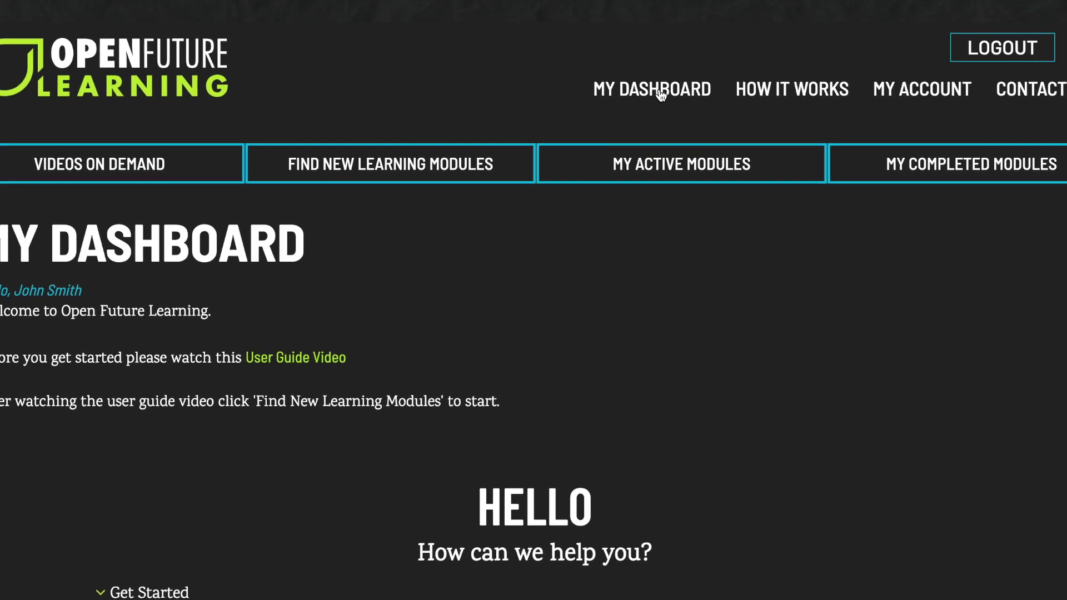
pyautogui.click(450, 169)
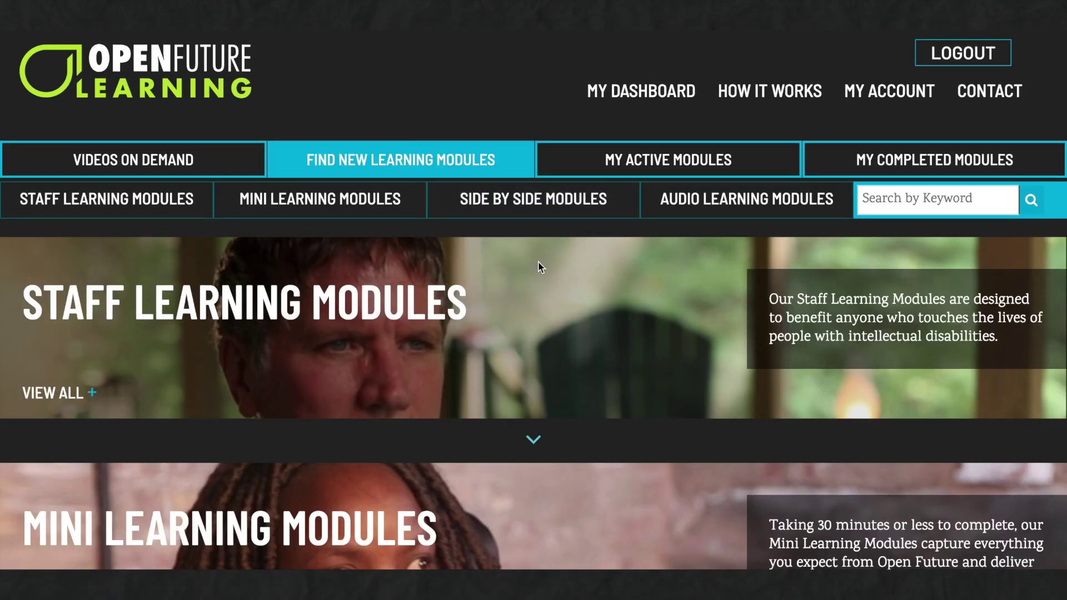
pyautogui.scroll(-5, 542, 288)
pyautogui.scroll(-3, 542, 289)
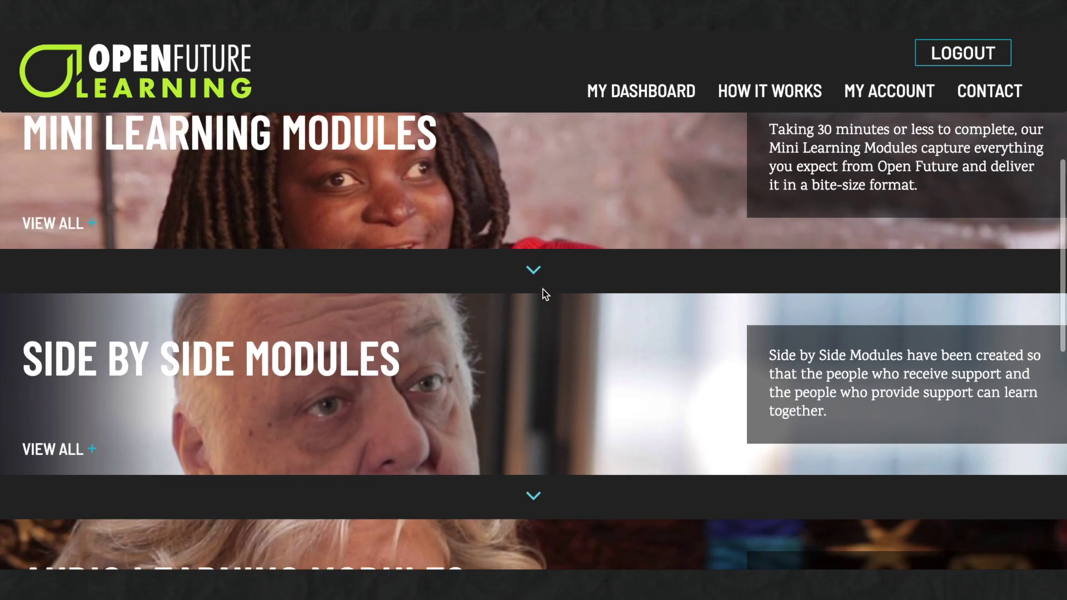
pyautogui.scroll(-2, 544, 295)
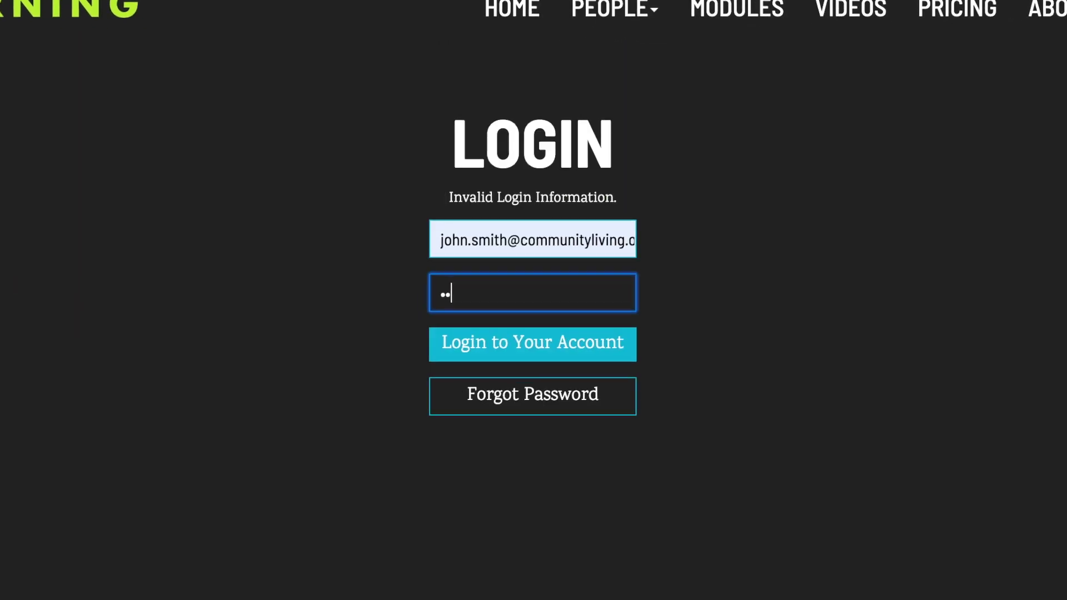
pyautogui.write('••••••••')
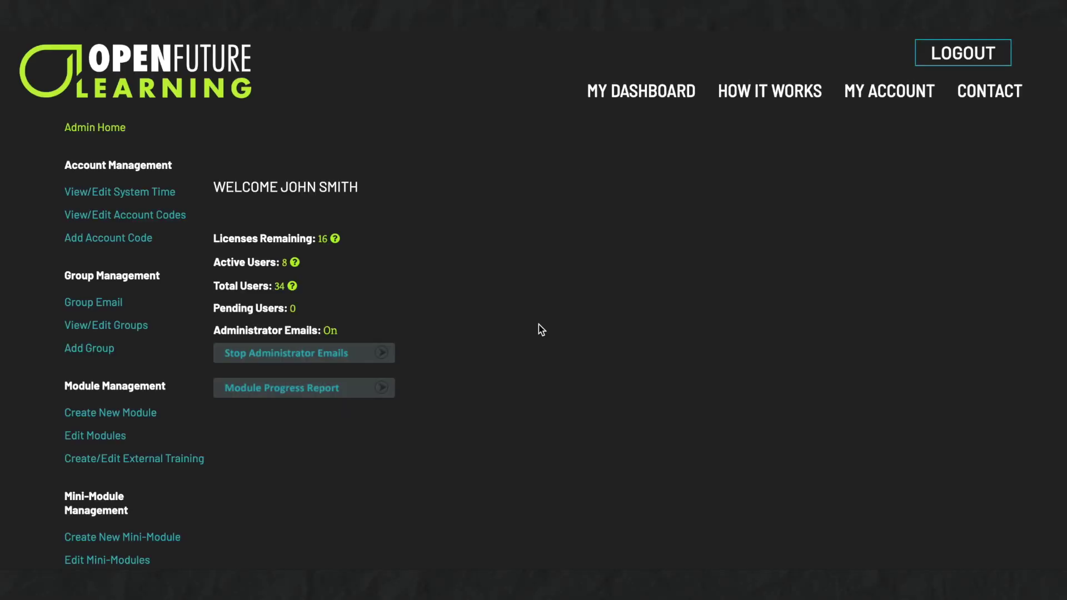
# Browse the How It Works and My Account pages, finishing on the Contact page
pyautogui.click(760, 102)
pyautogui.click(884, 97)
pyautogui.click(985, 96)
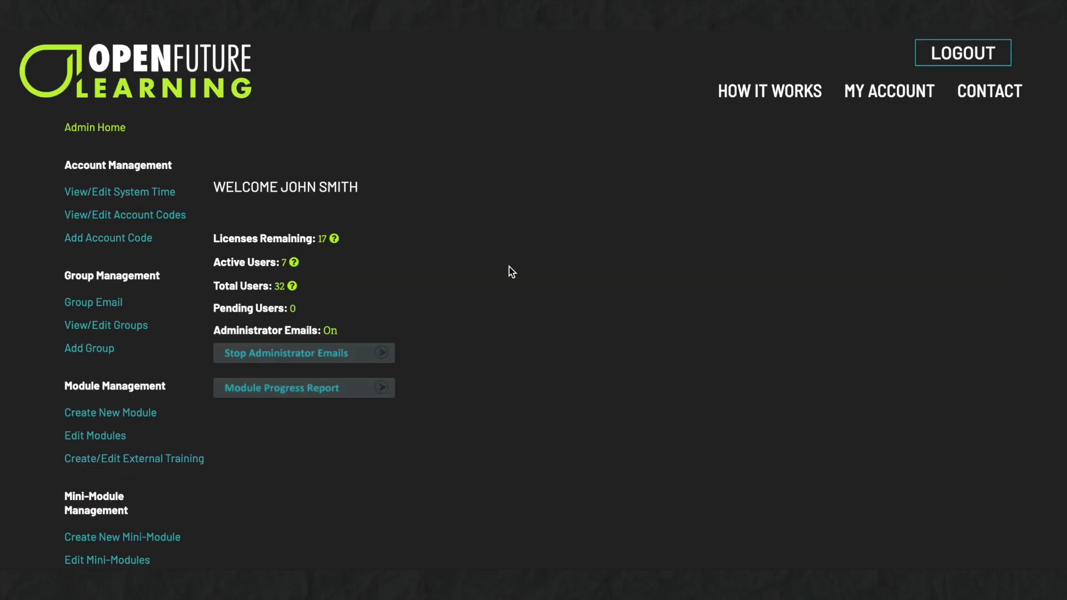
# Start a new user with their e-mail, the Day Services group, and first and last name
pyautogui.scroll(-5, 509, 267)
pyautogui.scroll(-3, 520, 267)
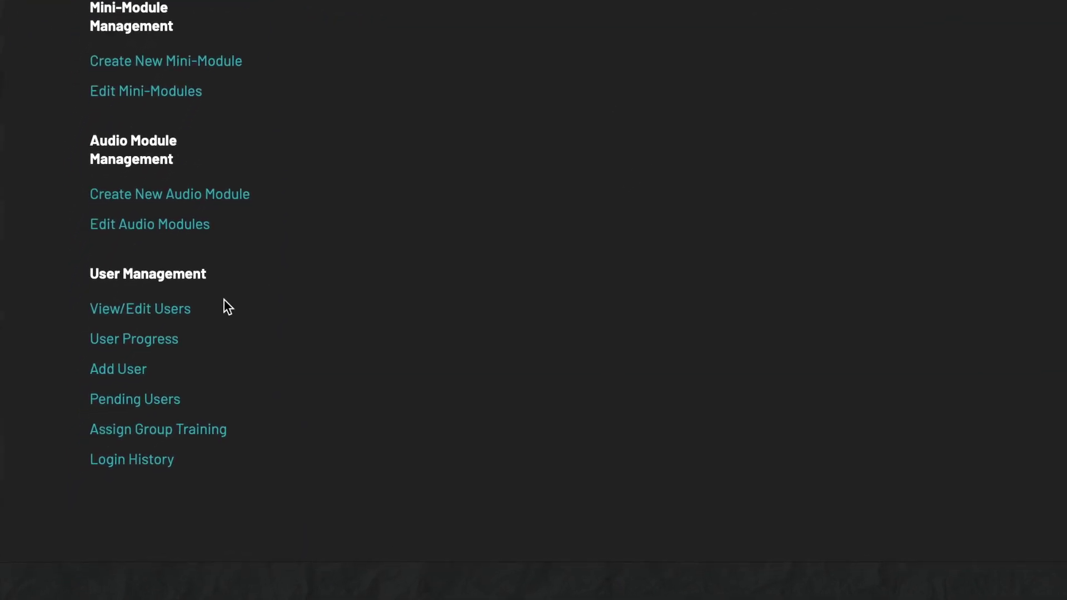
pyautogui.click(118, 369)
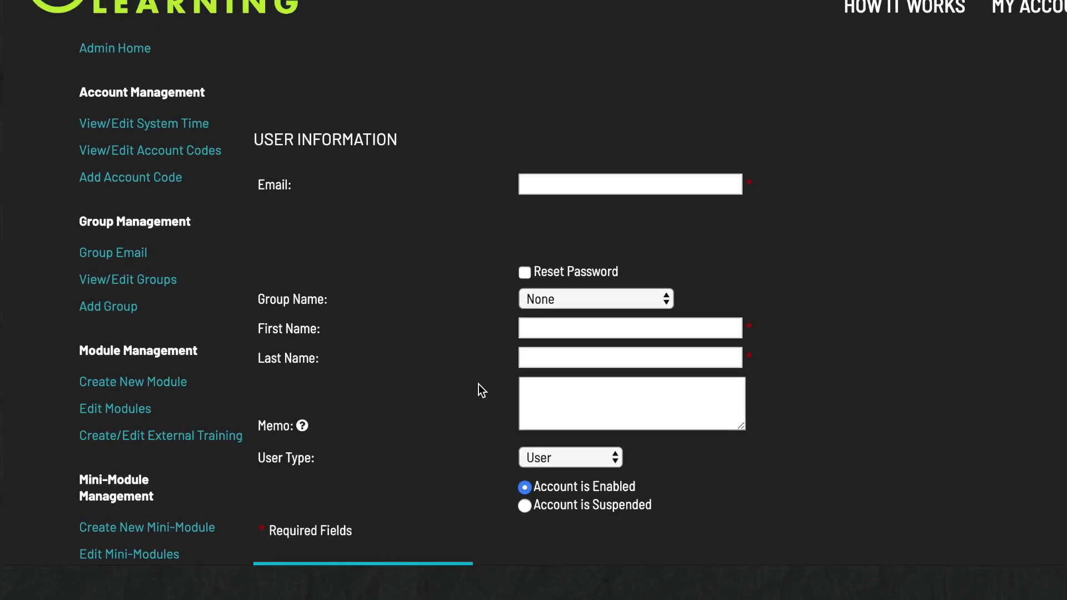
pyautogui.click(567, 184)
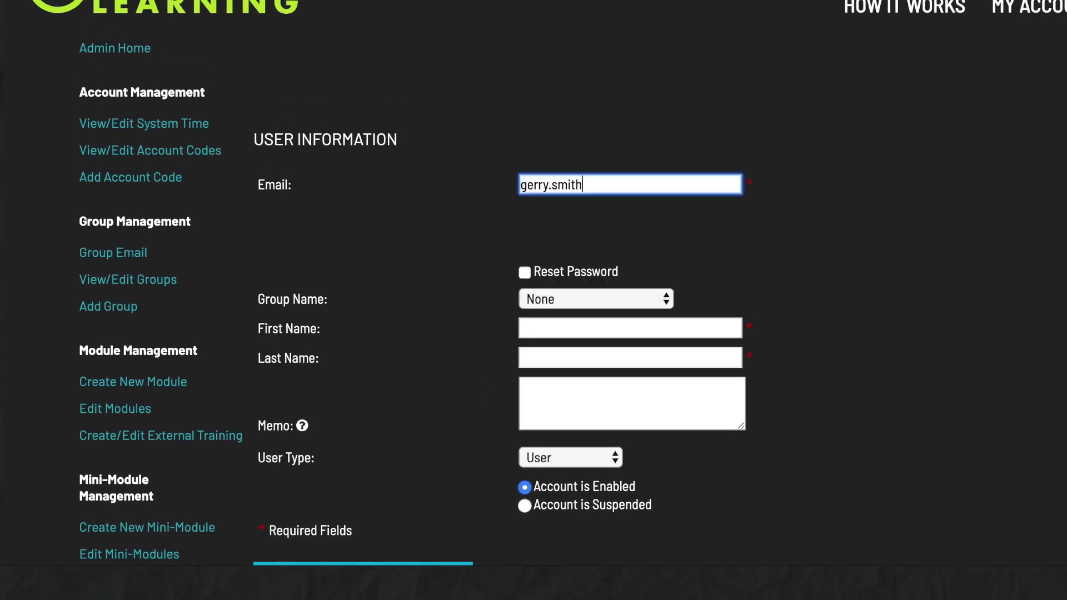
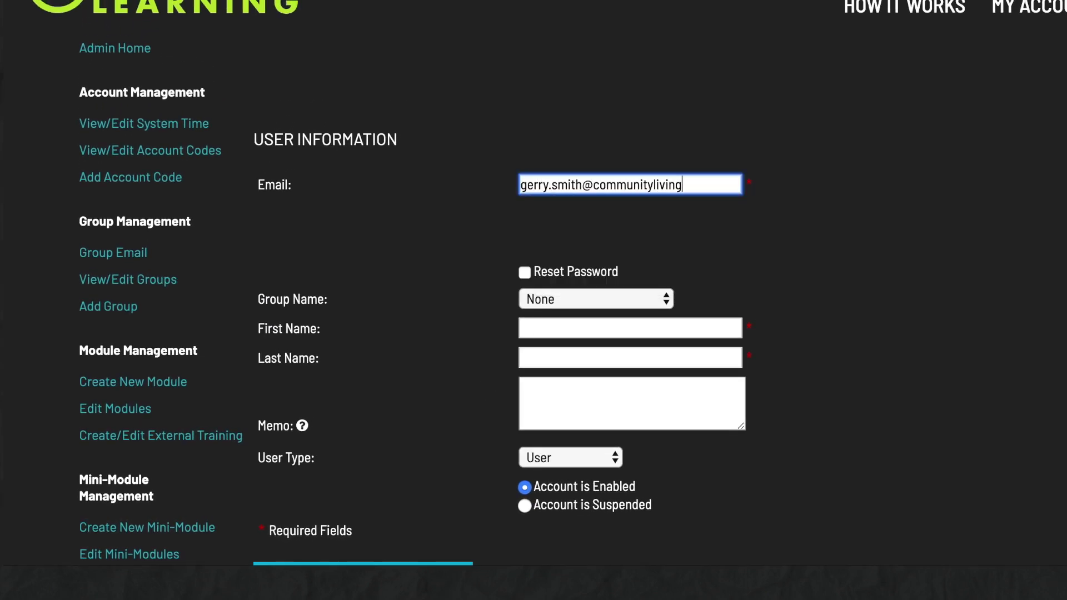
pyautogui.click(574, 296)
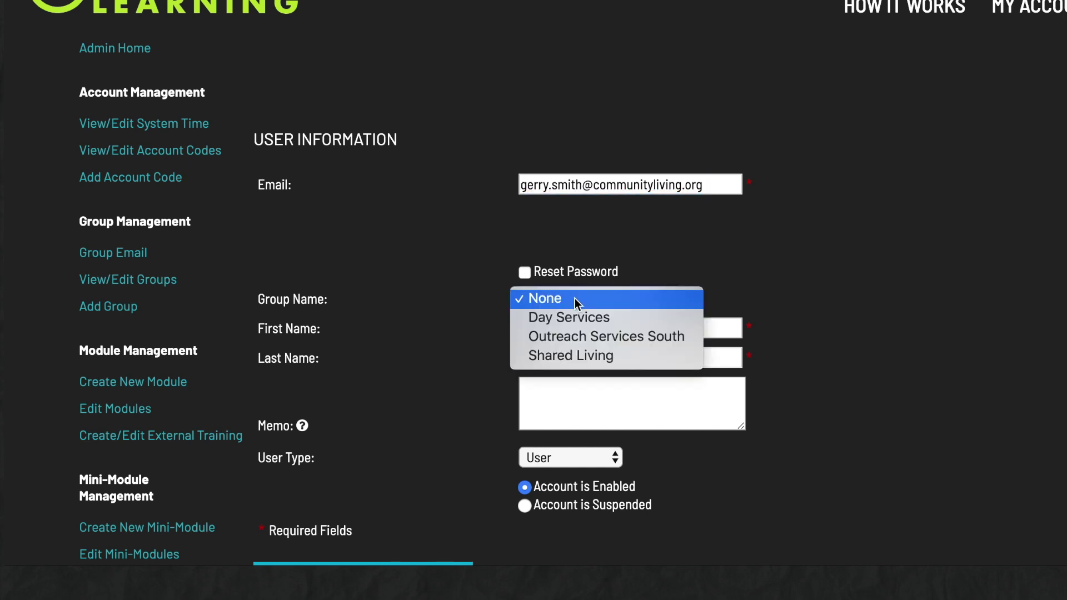
pyautogui.click(573, 318)
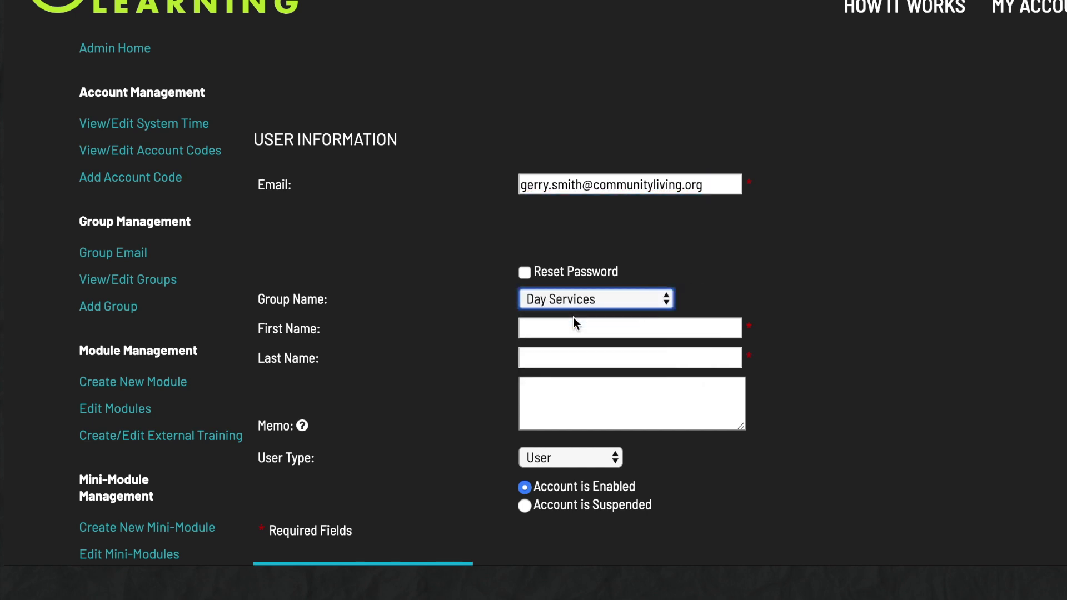
pyautogui.click(537, 327)
pyautogui.press('Tab')
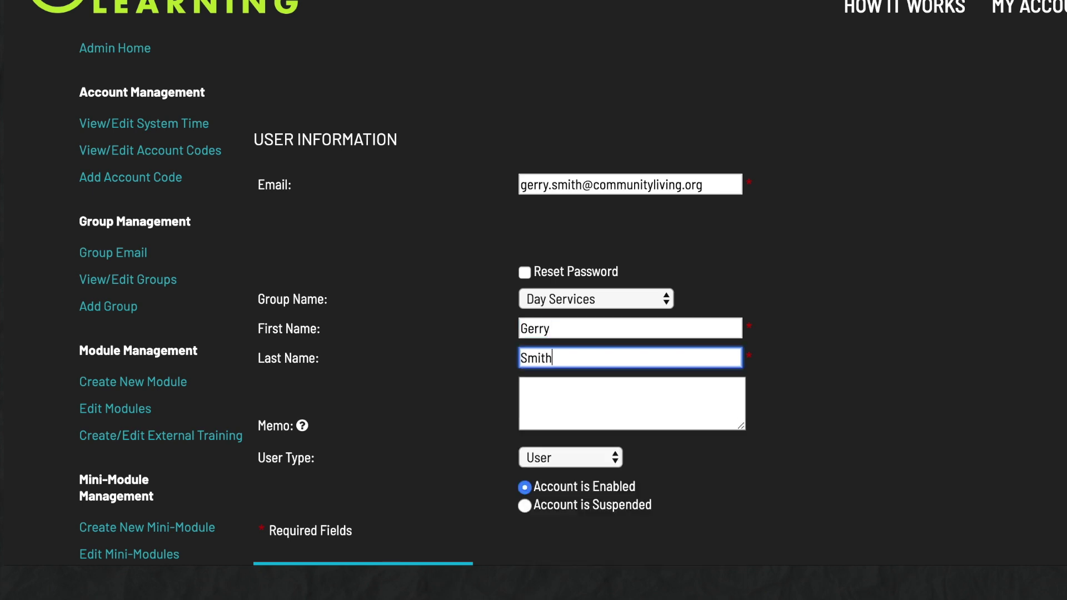
# Add the memo 'Access until March only.', keep user type User, and submit the account
pyautogui.scroll(-2, 801, 422)
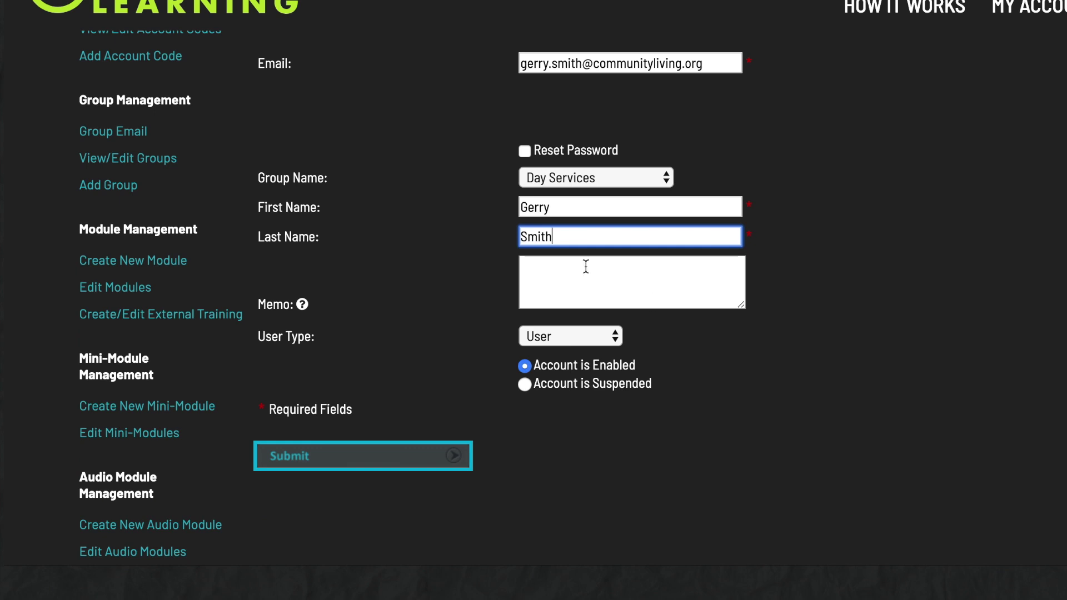
pyautogui.click(586, 267)
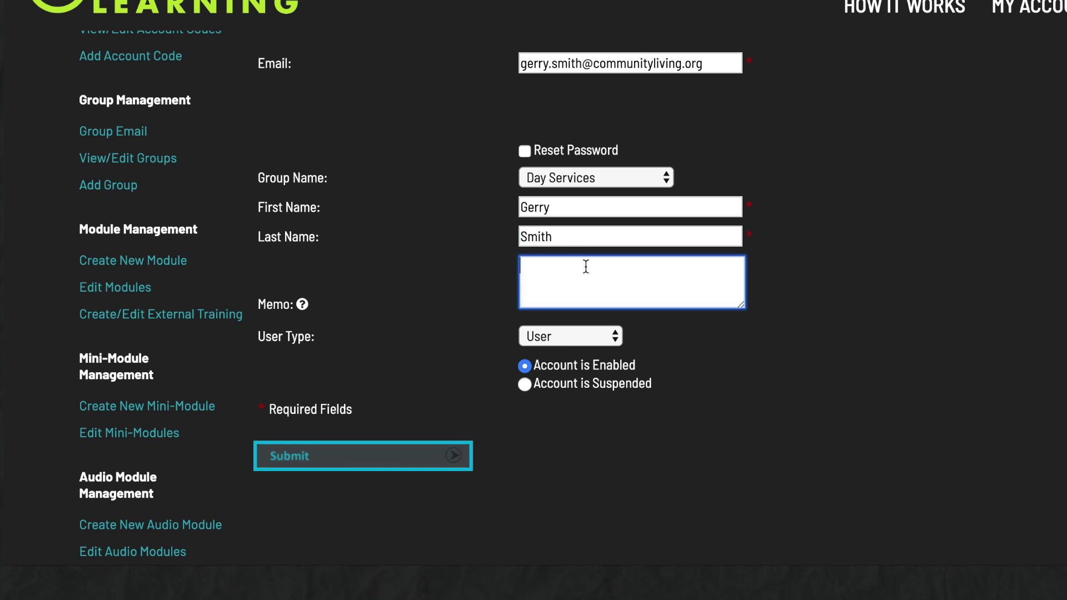
pyautogui.write('Access until March only.')
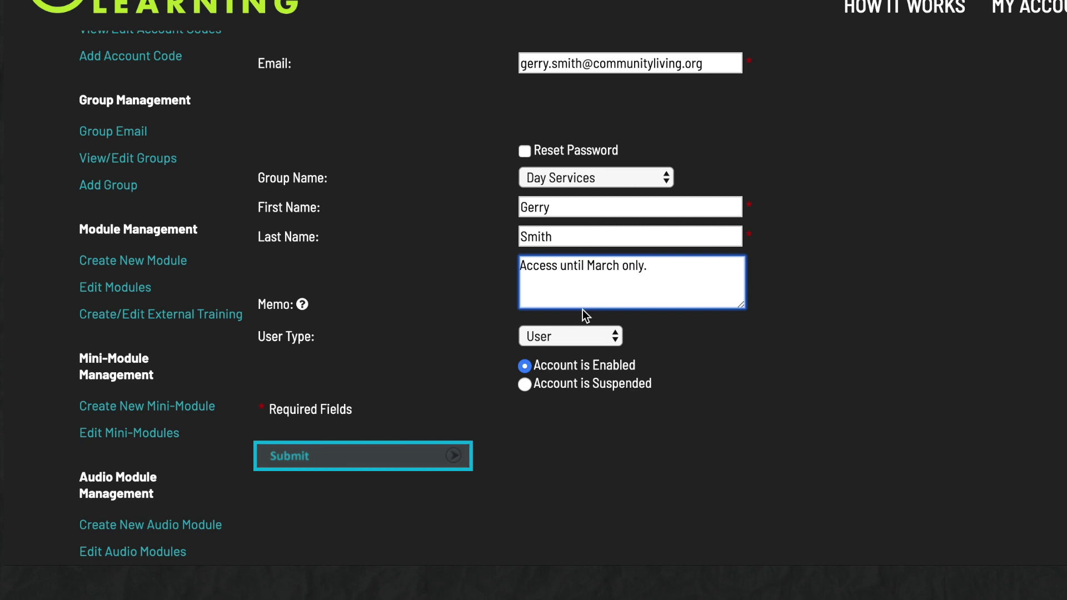
pyautogui.click(582, 333)
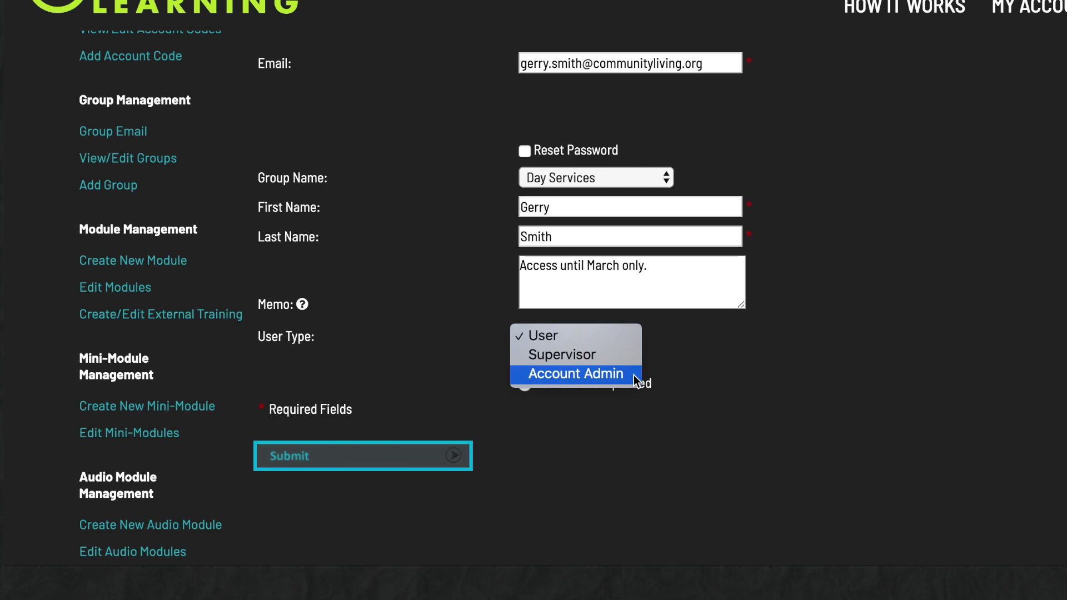
pyautogui.click(615, 439)
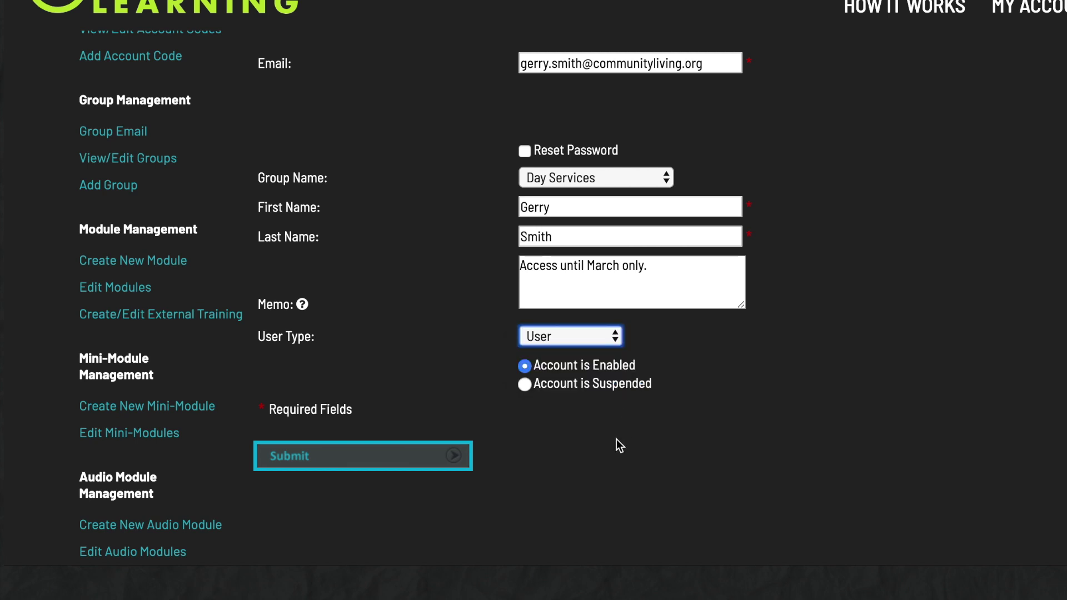
pyautogui.click(399, 463)
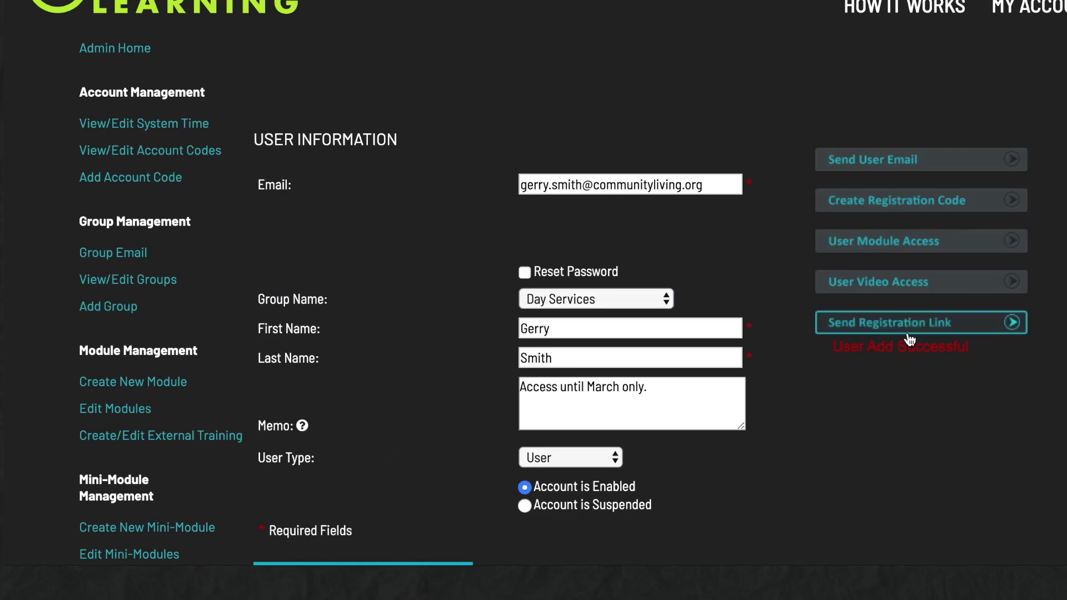
# Email the user the registration link with a personal note about their online learning account
pyautogui.click(931, 332)
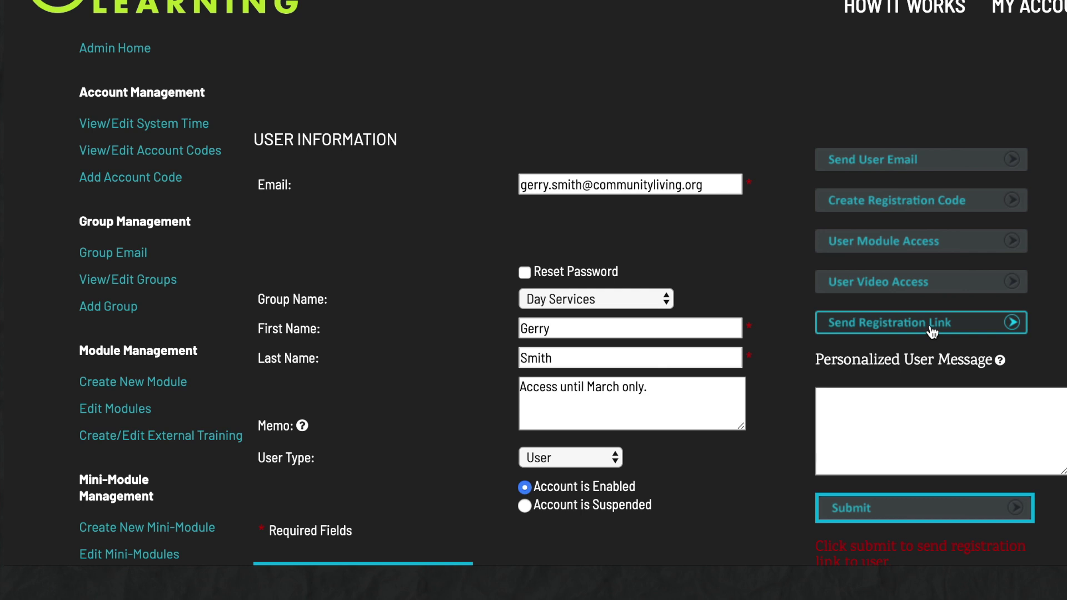
pyautogui.scroll(-3, 893, 381)
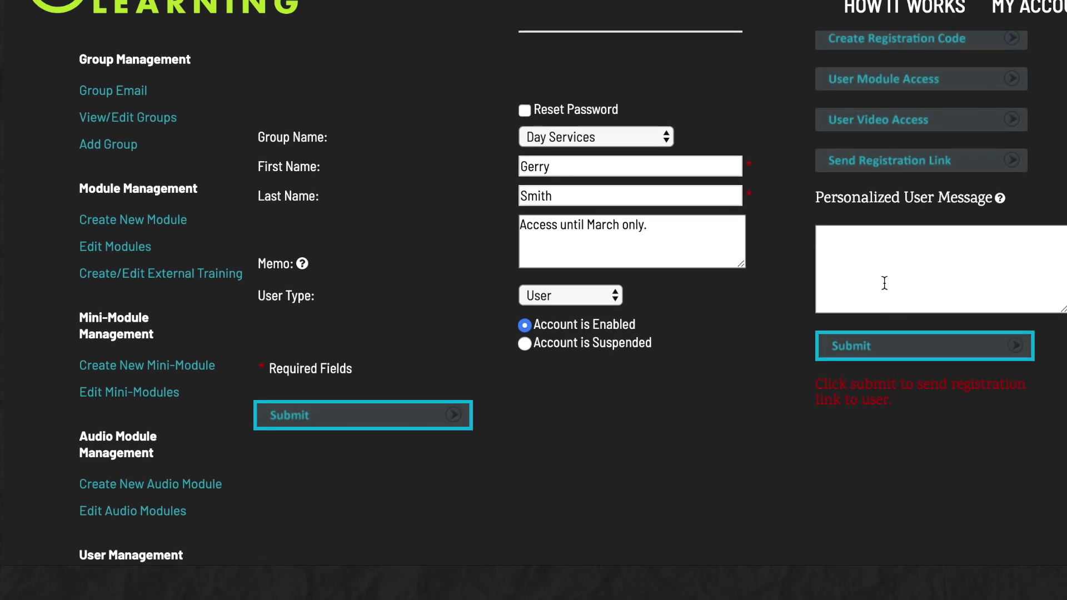
pyautogui.click(852, 240)
pyautogui.write('H')
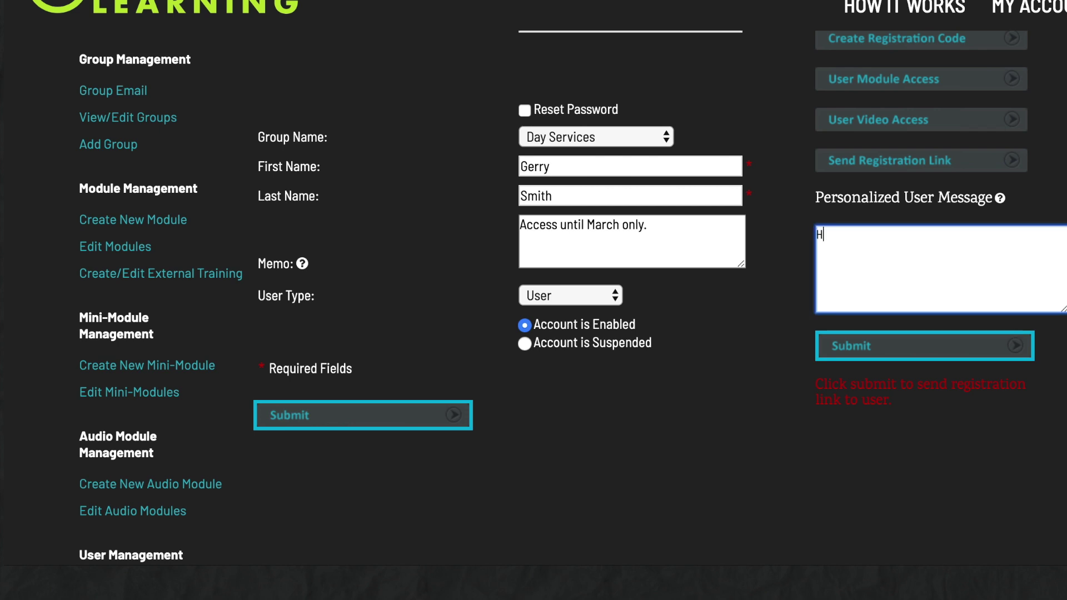
pyautogui.write('ere is your online lea')
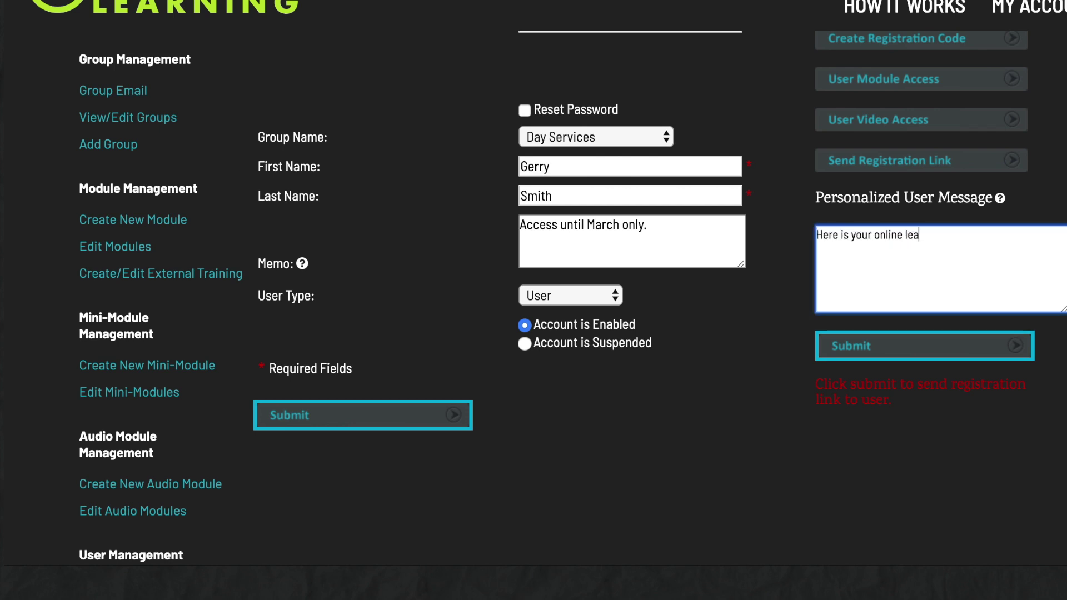
pyautogui.write('rning account that we ')
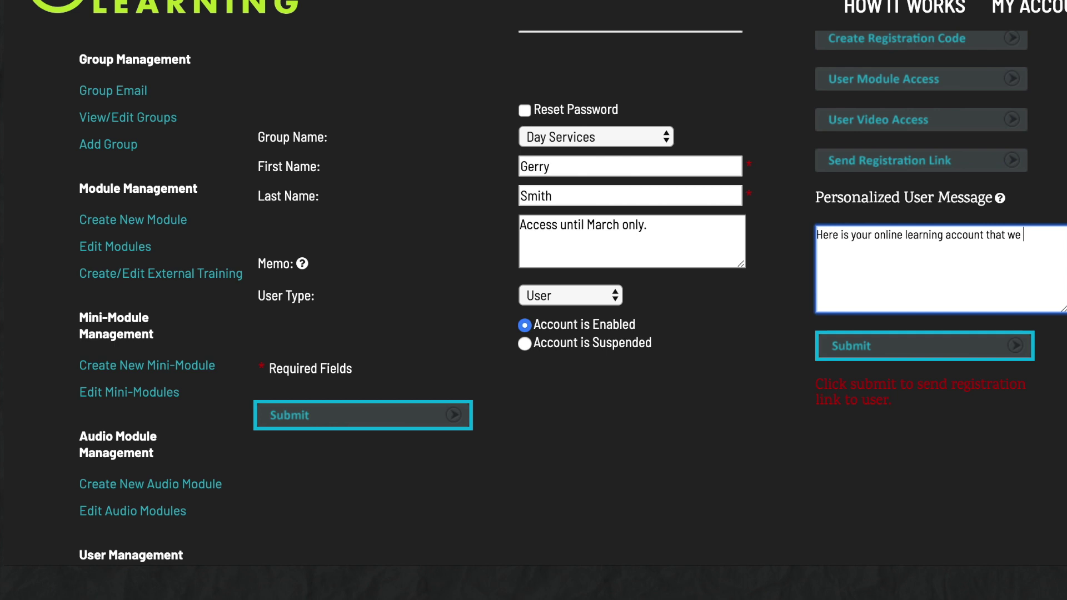
pyautogui.write('spoke we spoke about.')
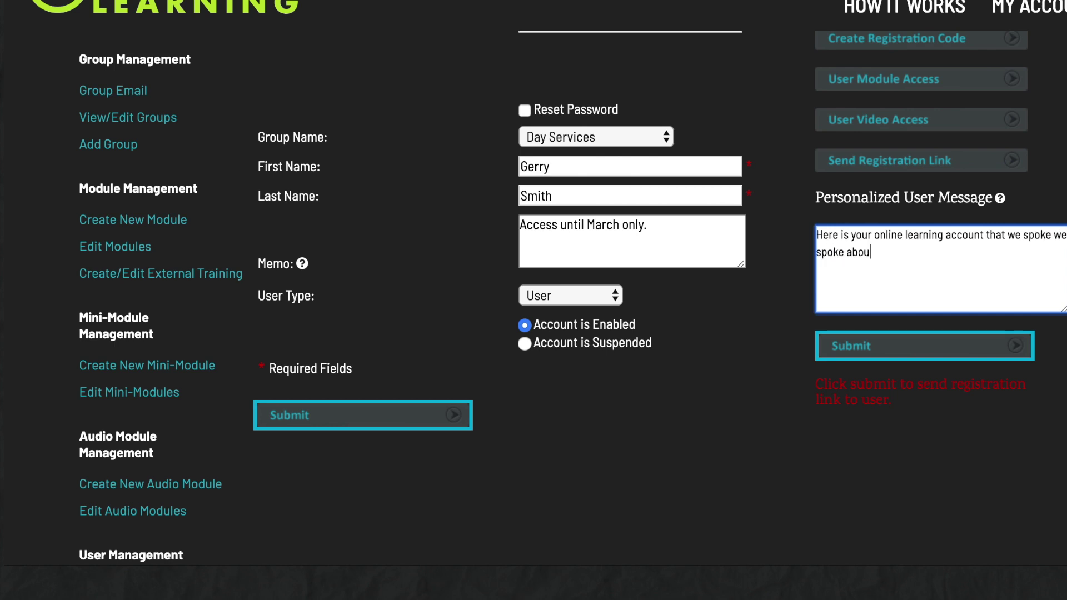
pyautogui.click(867, 345)
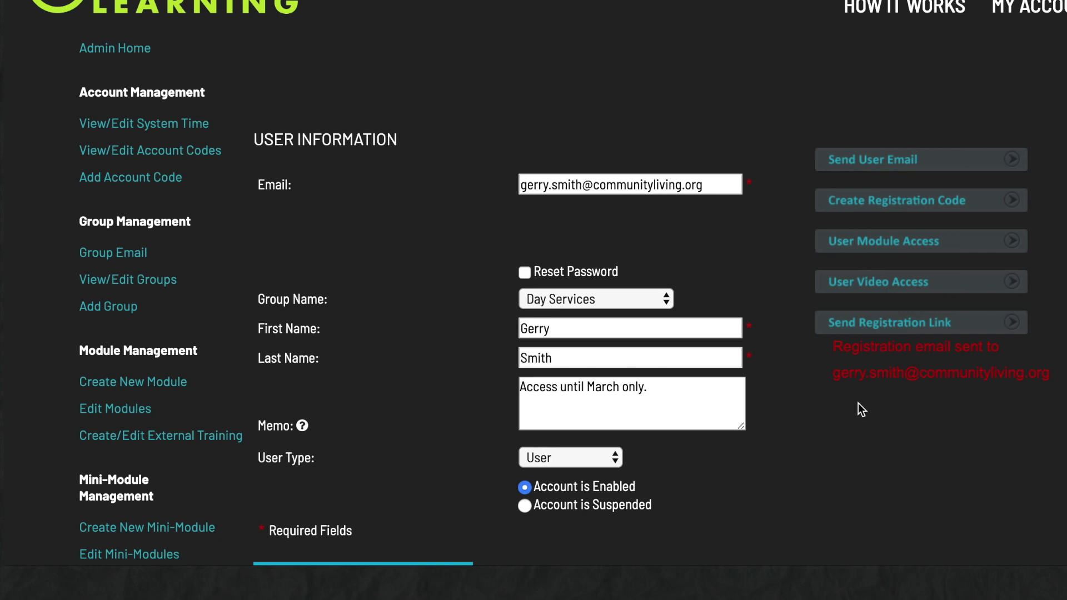
# Generate the user's registration code and copy its URL
pyautogui.click(926, 209)
pyautogui.scroll(-4, 906, 309)
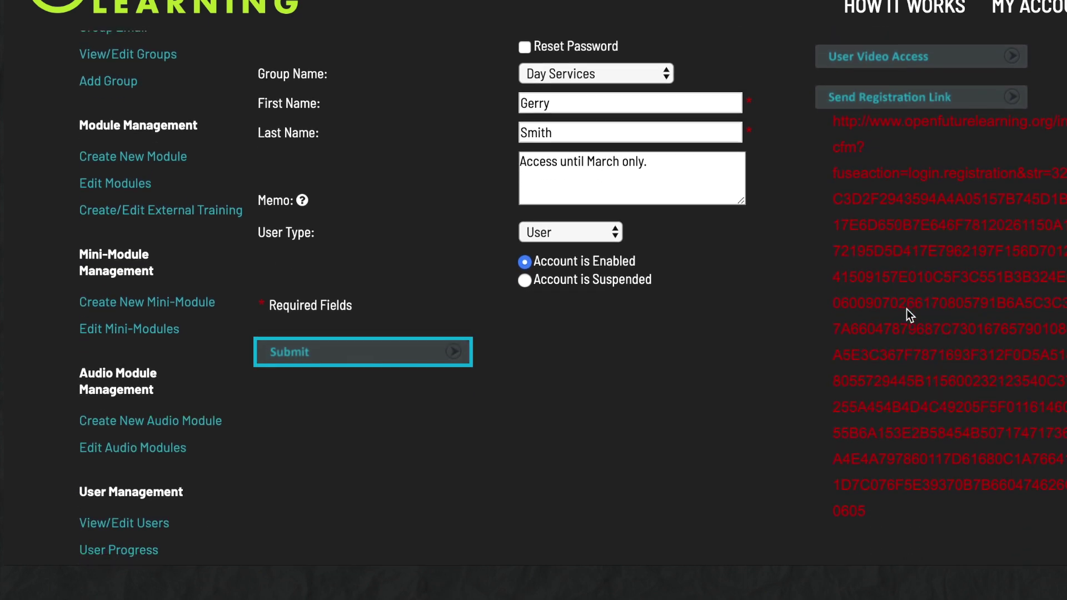
pyautogui.moveTo(833, 120); pyautogui.dragTo(869, 502)
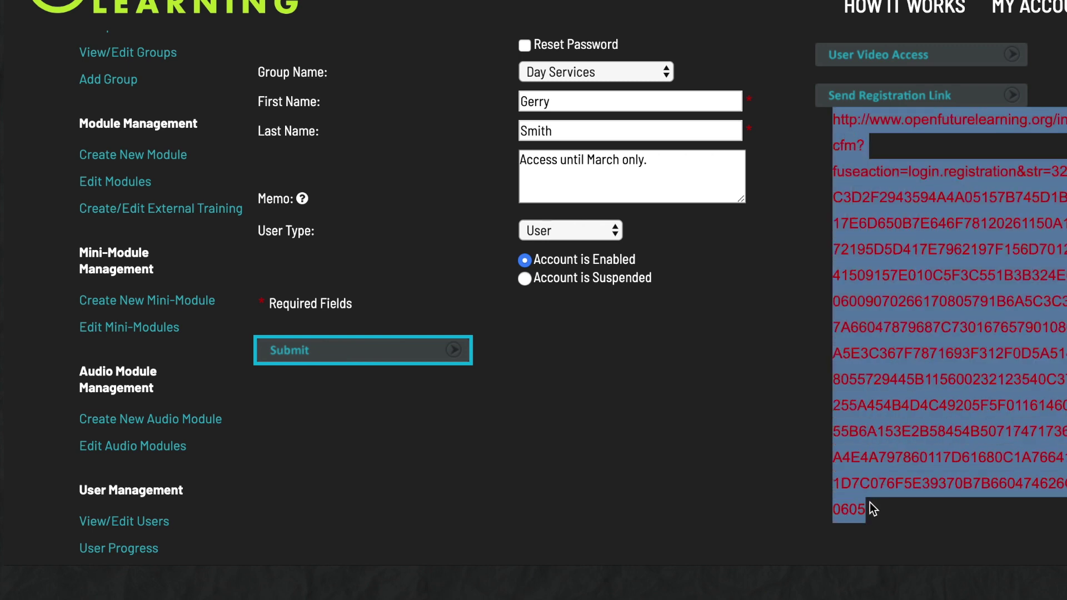
pyautogui.rightClick(910, 292)
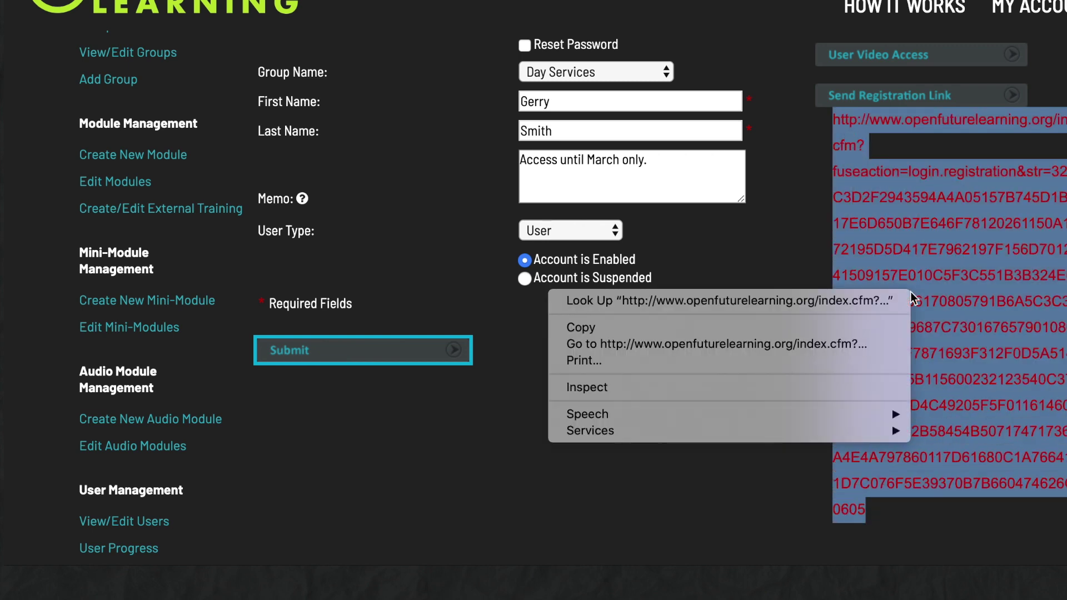
pyautogui.click(629, 328)
pyautogui.scroll(5, 899, 66)
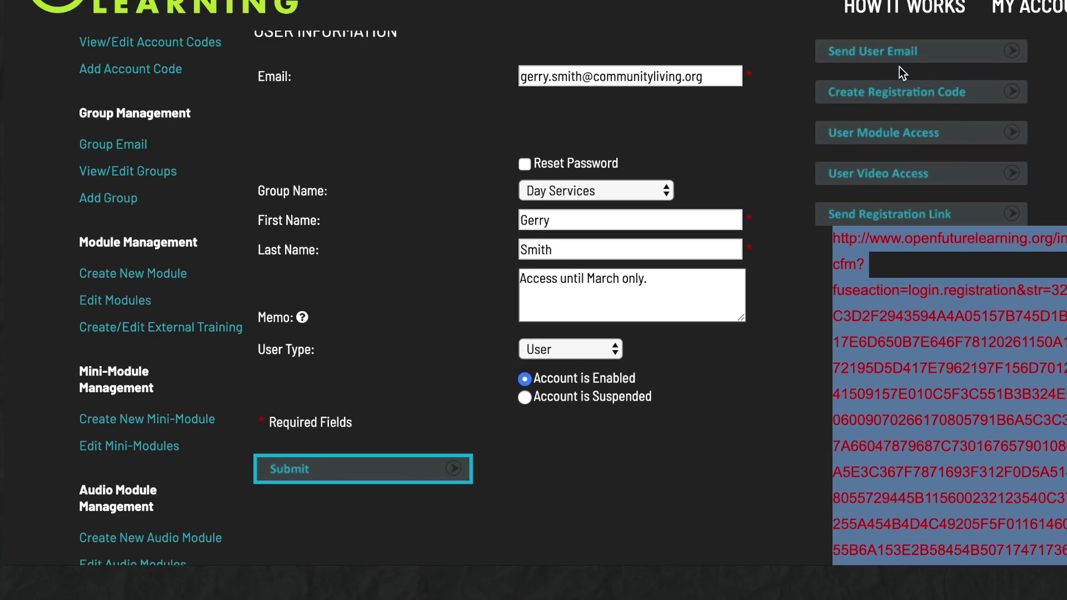
# Start an email to the user with the subject 'About your modules'
pyautogui.click(871, 162)
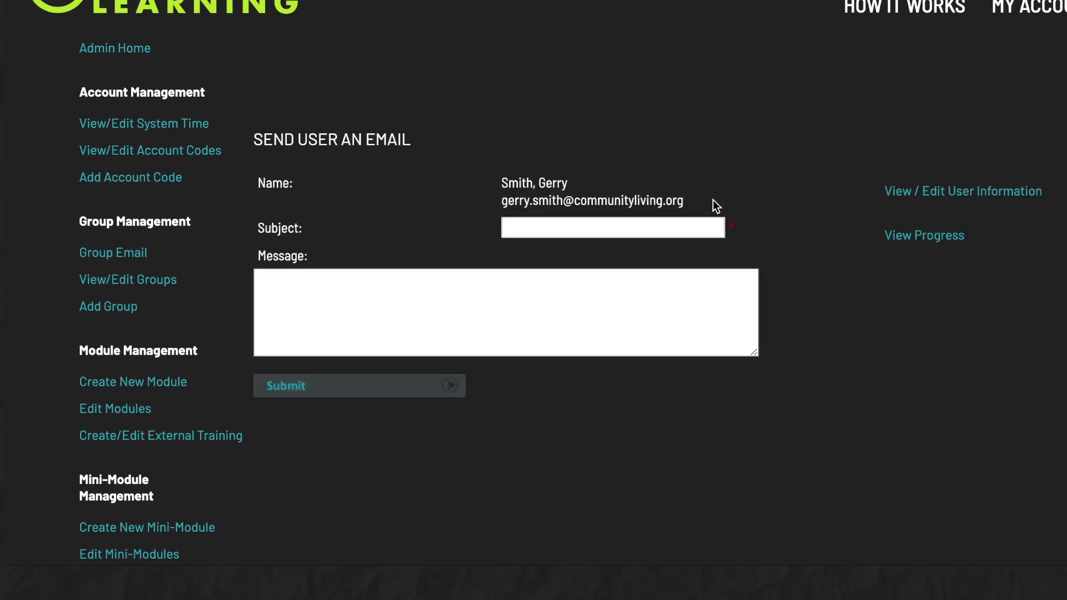
pyautogui.click(566, 221)
pyautogui.write('About your modul')
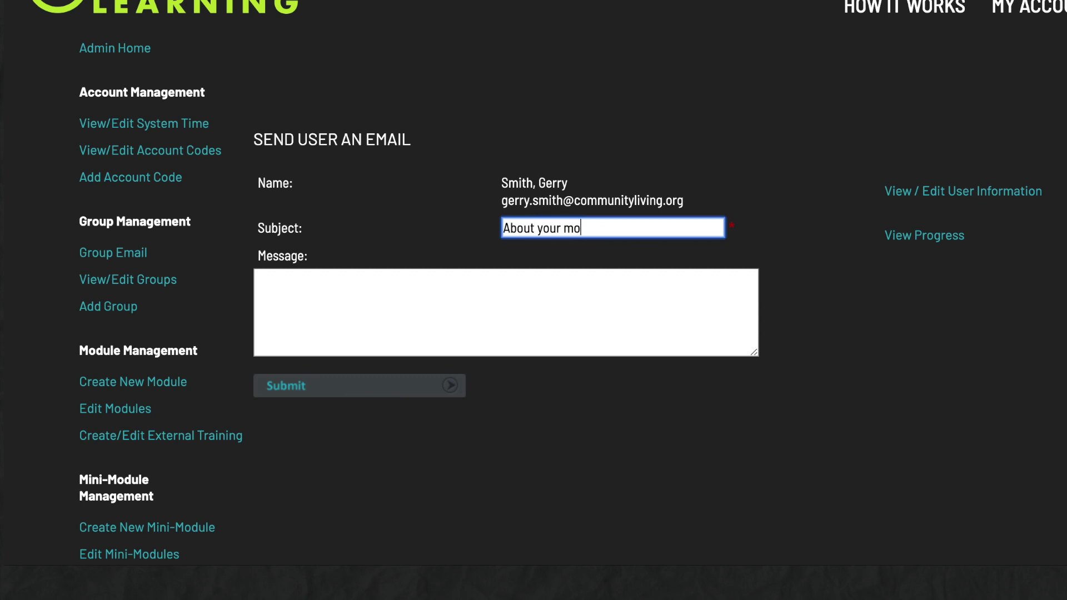
pyautogui.write('es')
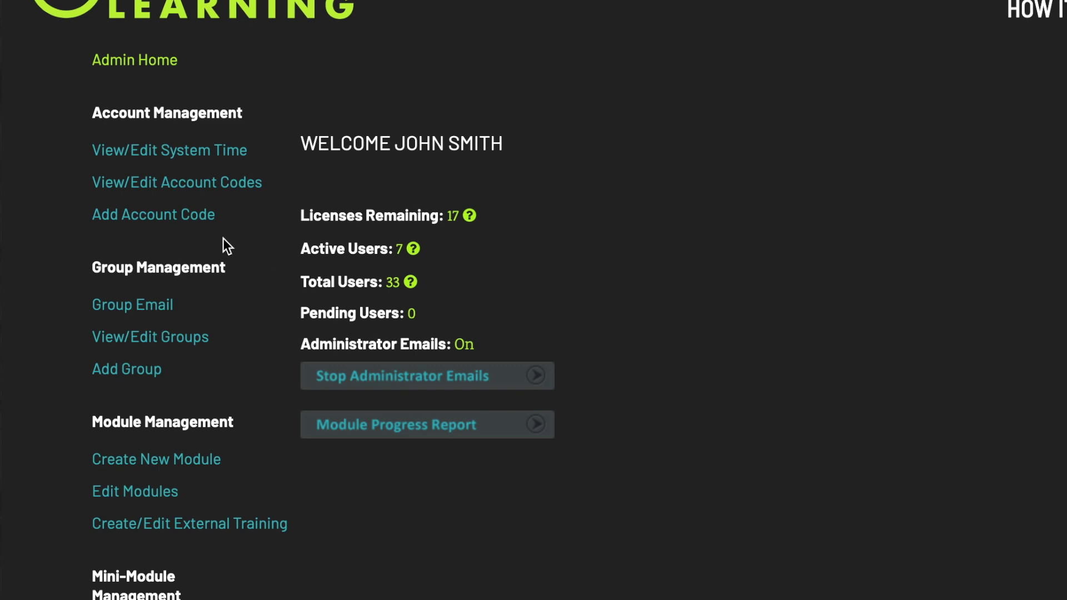
# Add the account code Residential_Services expiring 05.05.2027
pyautogui.click(200, 222)
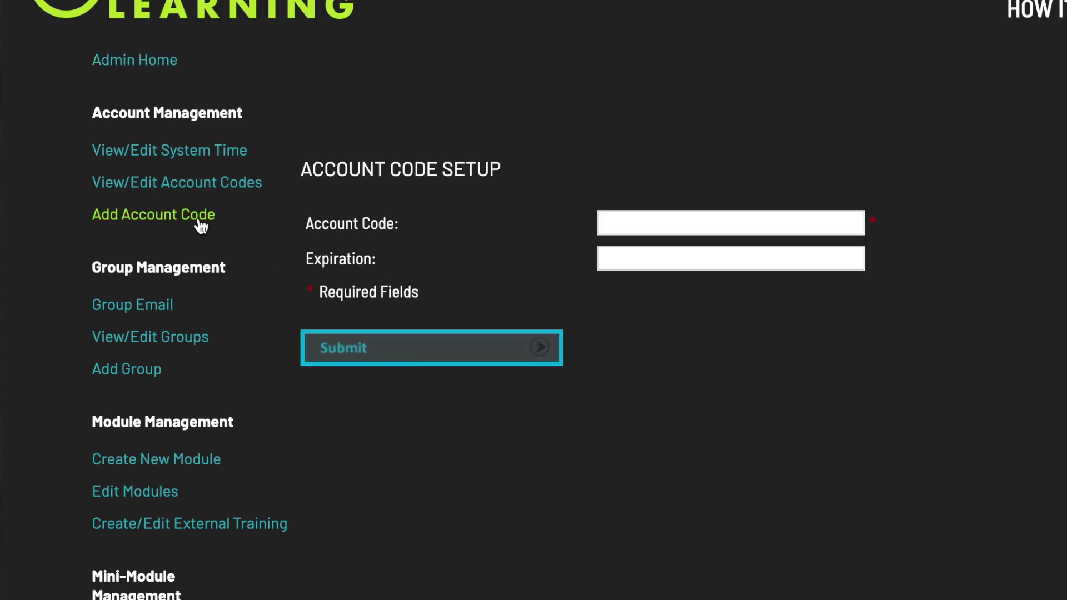
pyautogui.click(727, 227)
pyautogui.write('Resi')
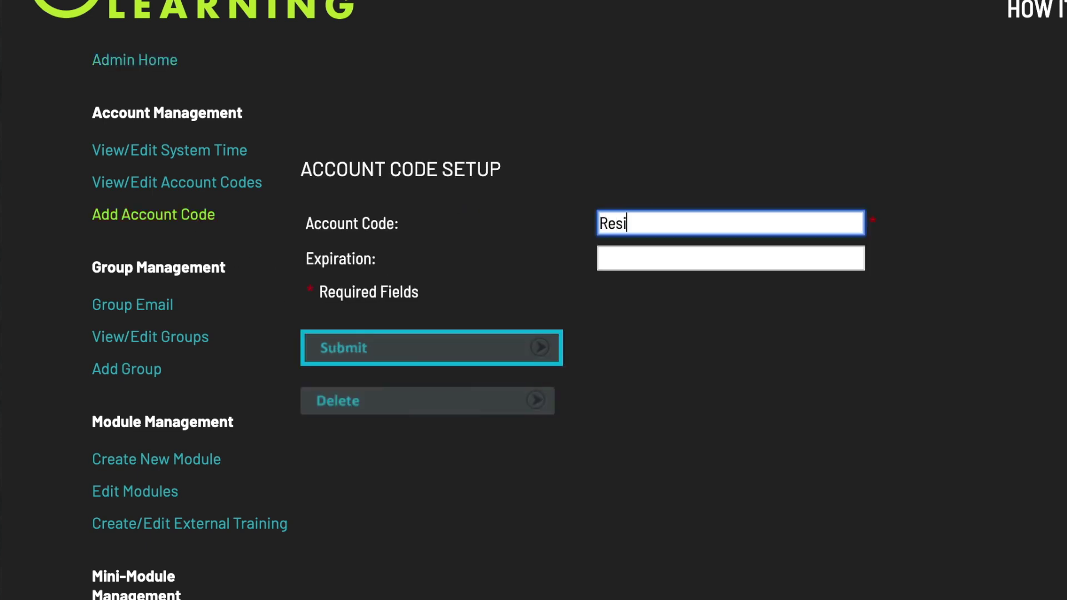
pyautogui.write('dential_Services')
pyautogui.click(729, 258)
pyautogui.write('05.05.2027')
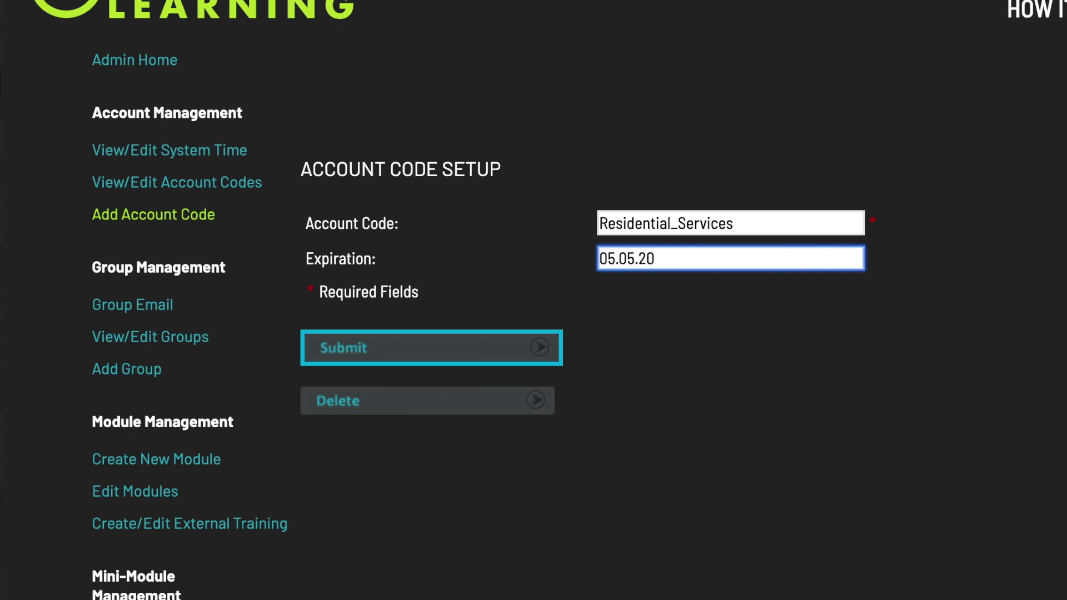
pyautogui.click(522, 341)
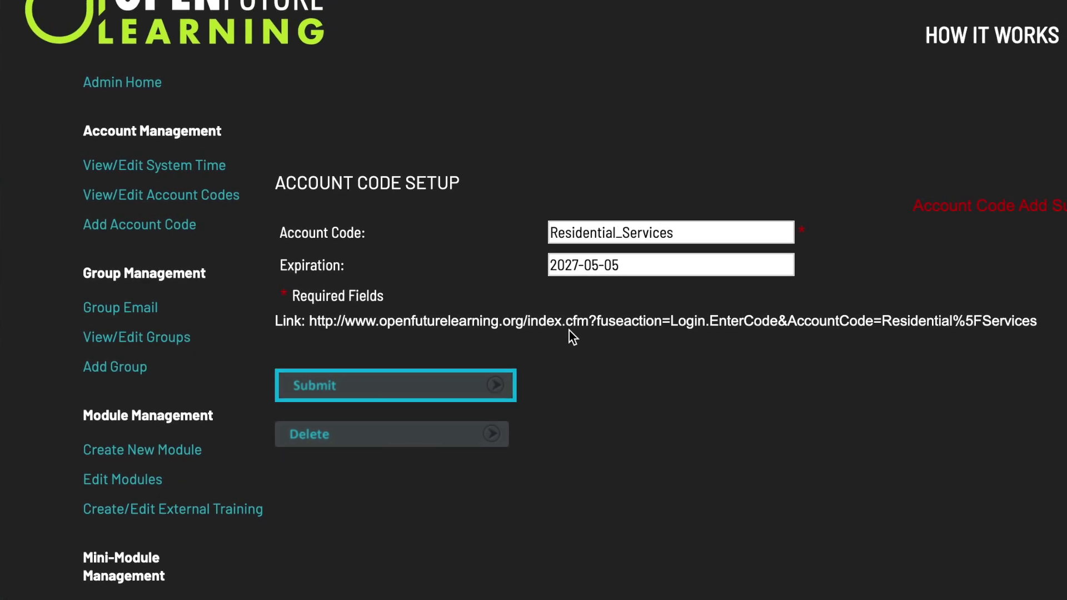
# Copy the code's sign-up link and paste it into a new private browser window
pyautogui.moveTo(967, 321); pyautogui.dragTo(287, 315)
pyautogui.rightClick(304, 322)
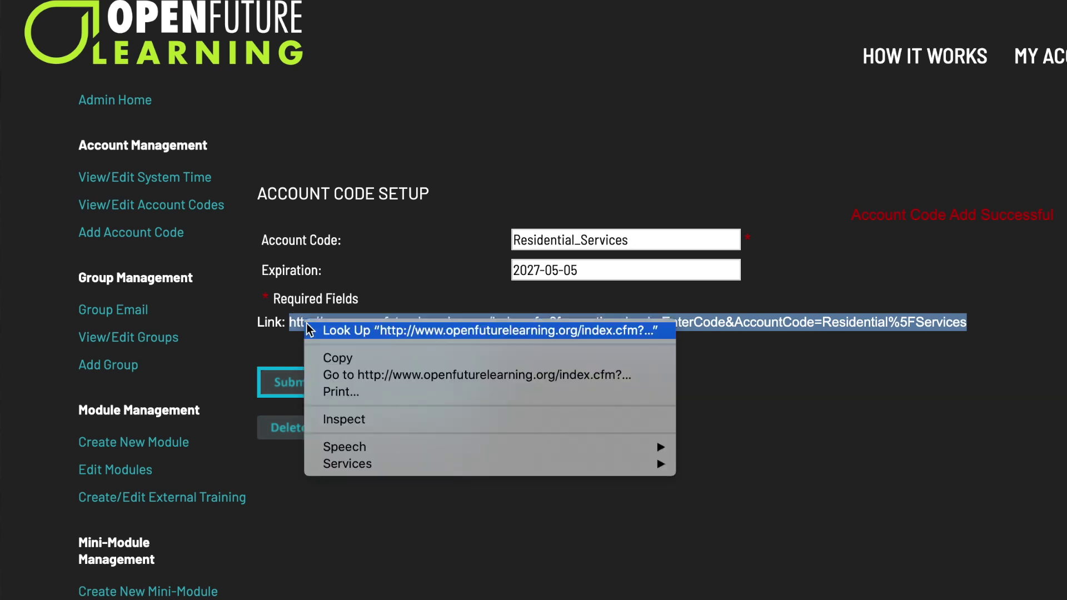
pyautogui.click(344, 359)
pyautogui.press('super+shift+n')
pyautogui.rightClick(174, 2)
pyautogui.click(227, 54)
# Load the sign-up page, enter the new user's e-mail, and choose the Day Services group
pyautogui.press('Return')
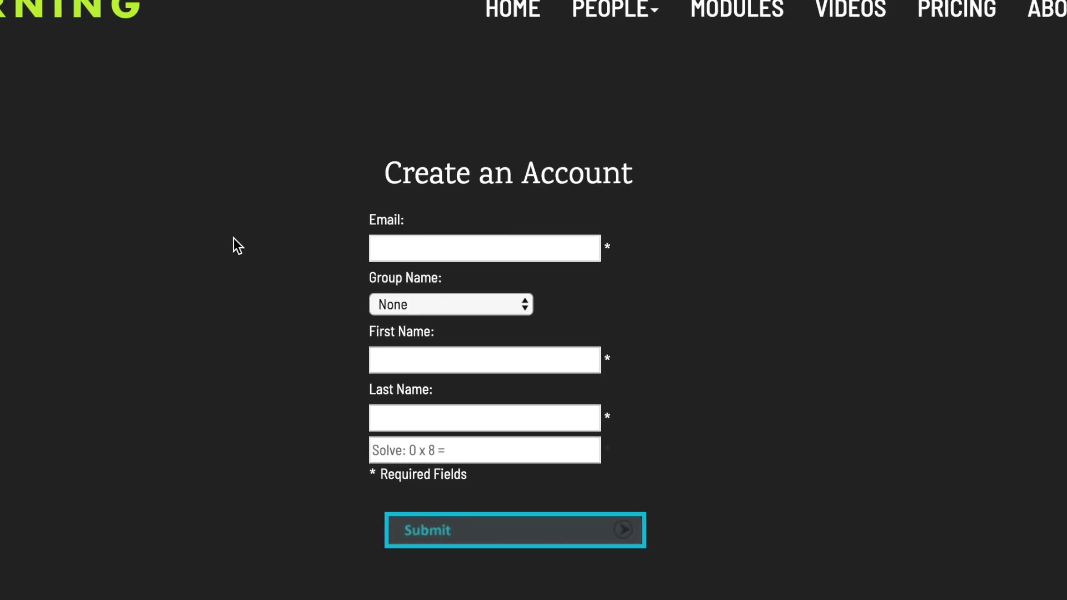
pyautogui.click(421, 249)
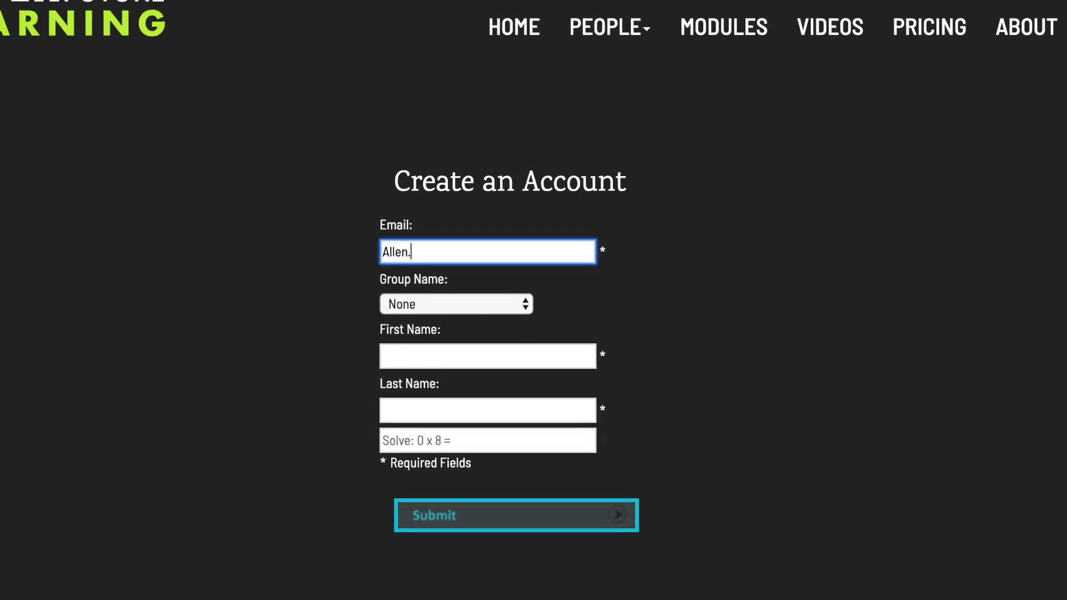
pyautogui.press('Tab')
pyautogui.click(442, 304)
pyautogui.click(443, 318)
# Enter the user's first and last name, answer the verification with 0, and submit
pyautogui.press('Tab')
pyautogui.press('Tab')
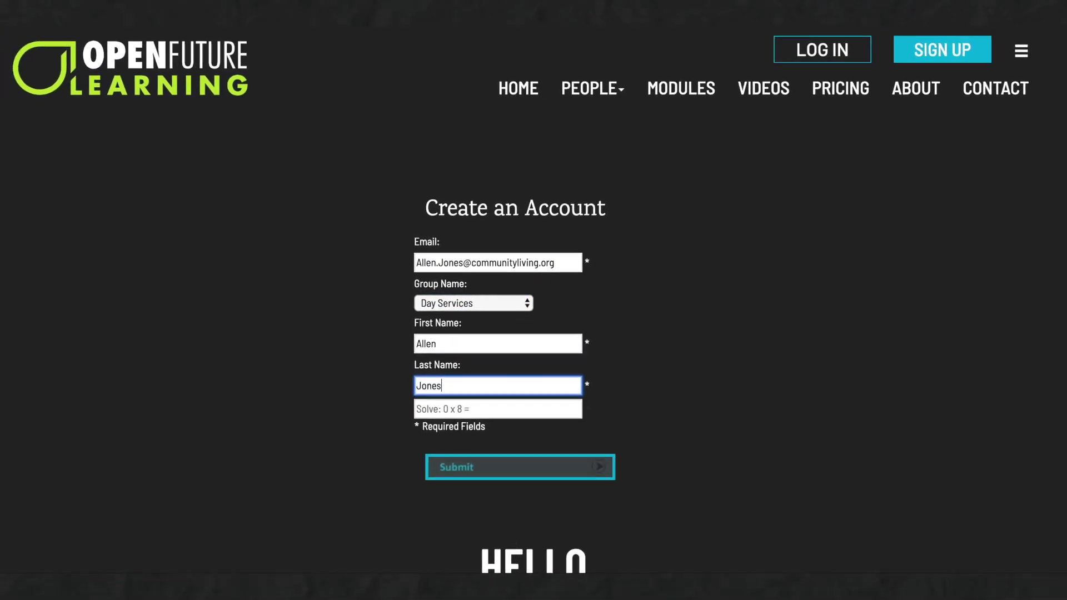
pyautogui.press('Tab')
pyautogui.write('0')
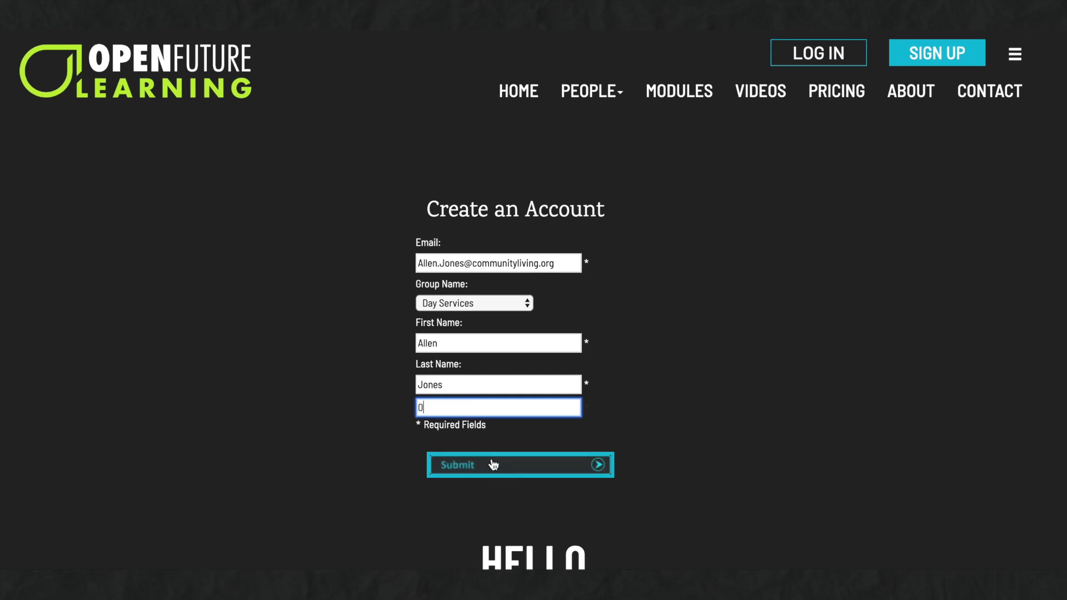
pyautogui.click(492, 465)
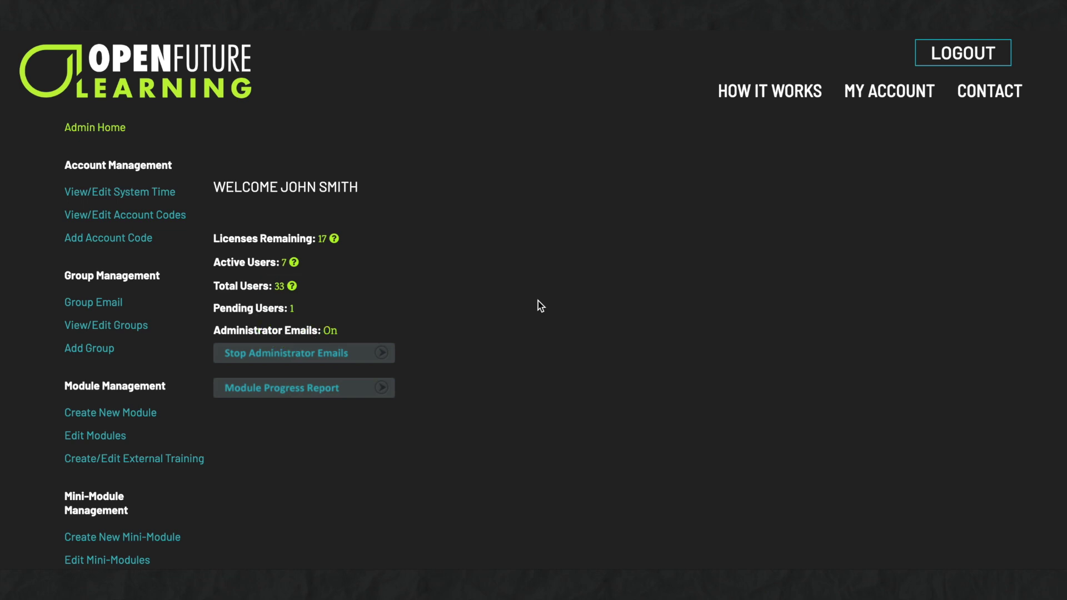
pyautogui.scroll(-4, 457, 369)
pyautogui.scroll(-3, 481, 364)
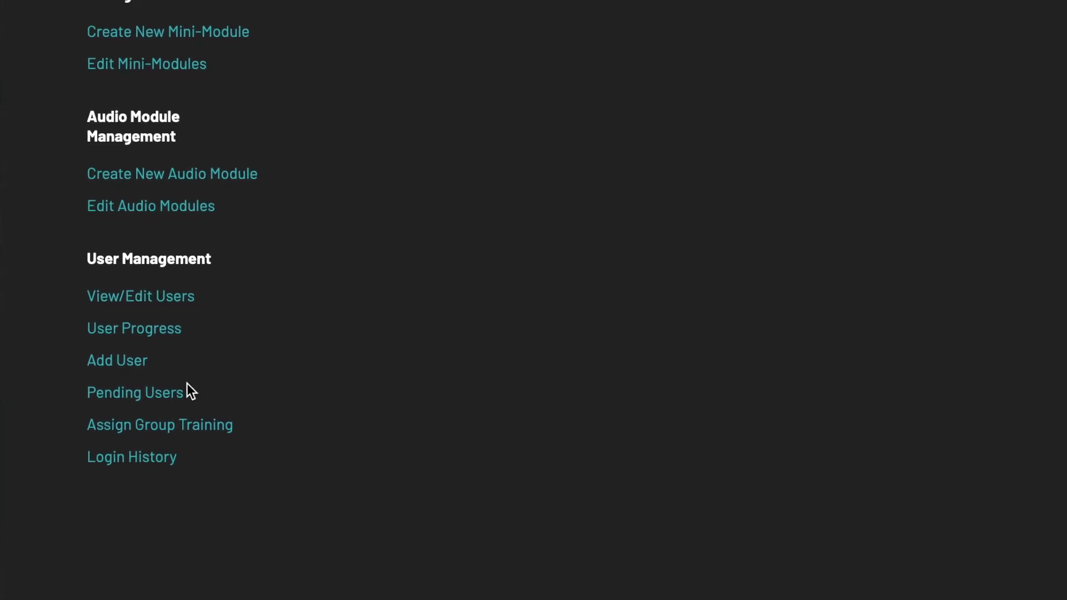
# Approve the new Day Services user from the Pending Users list
pyautogui.click(164, 394)
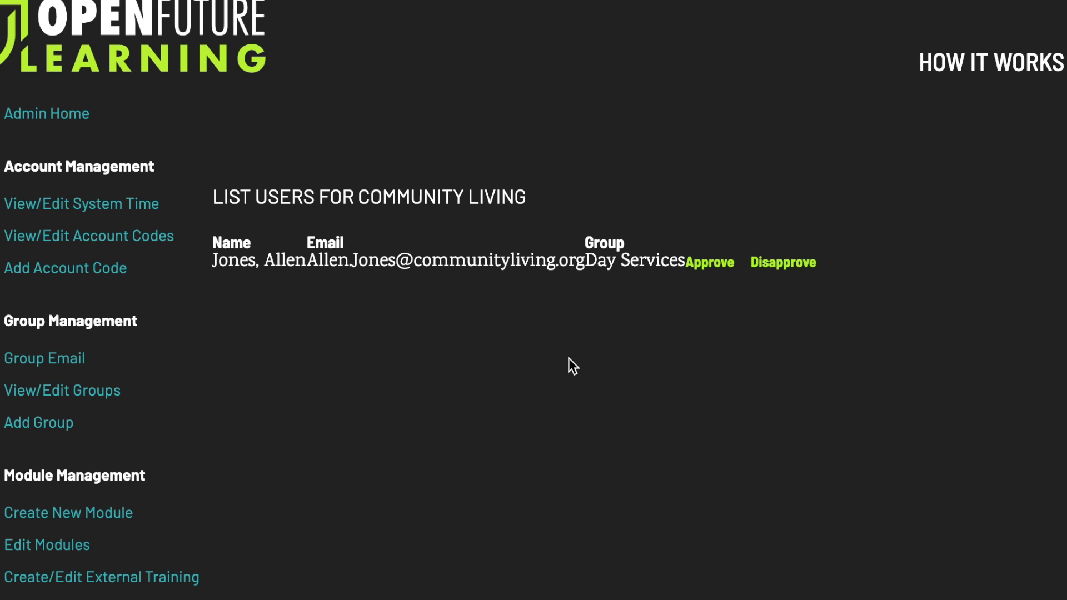
pyautogui.click(703, 271)
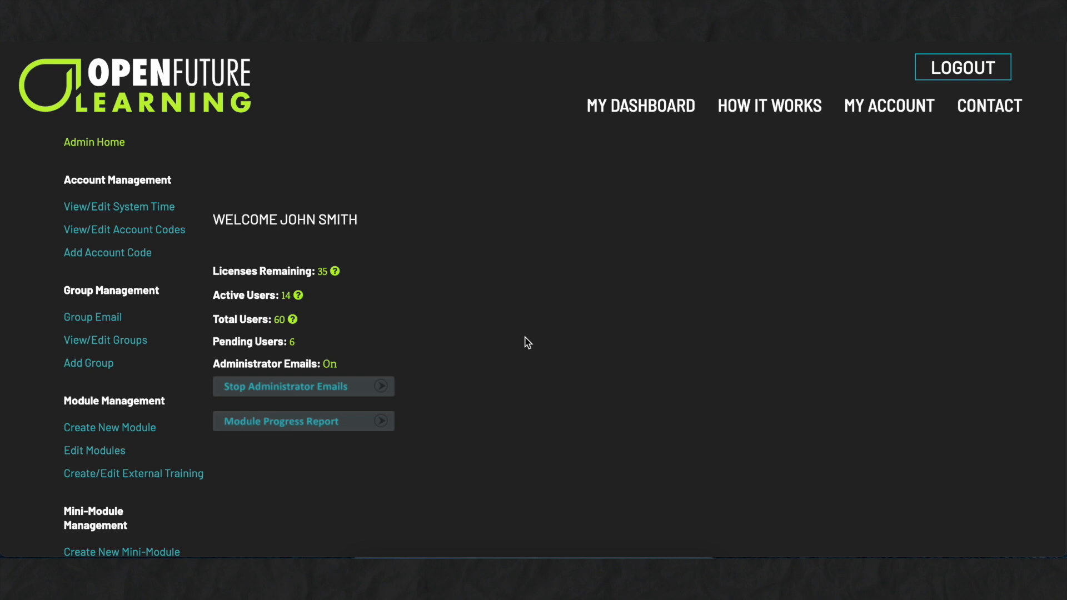
pyautogui.scroll(-5, 525, 340)
pyautogui.scroll(-4, 559, 329)
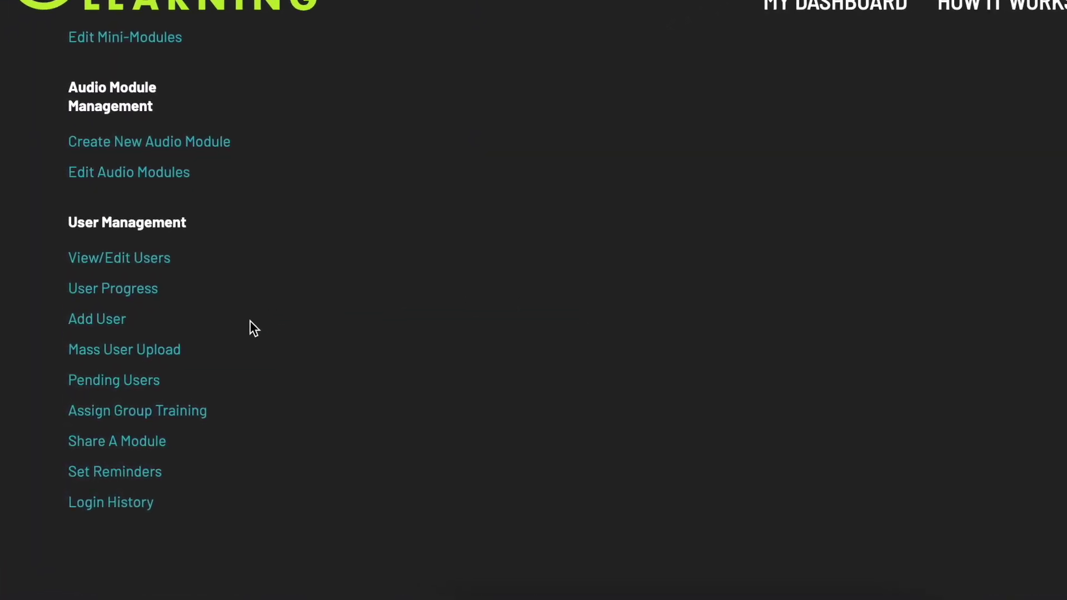
pyautogui.click(170, 350)
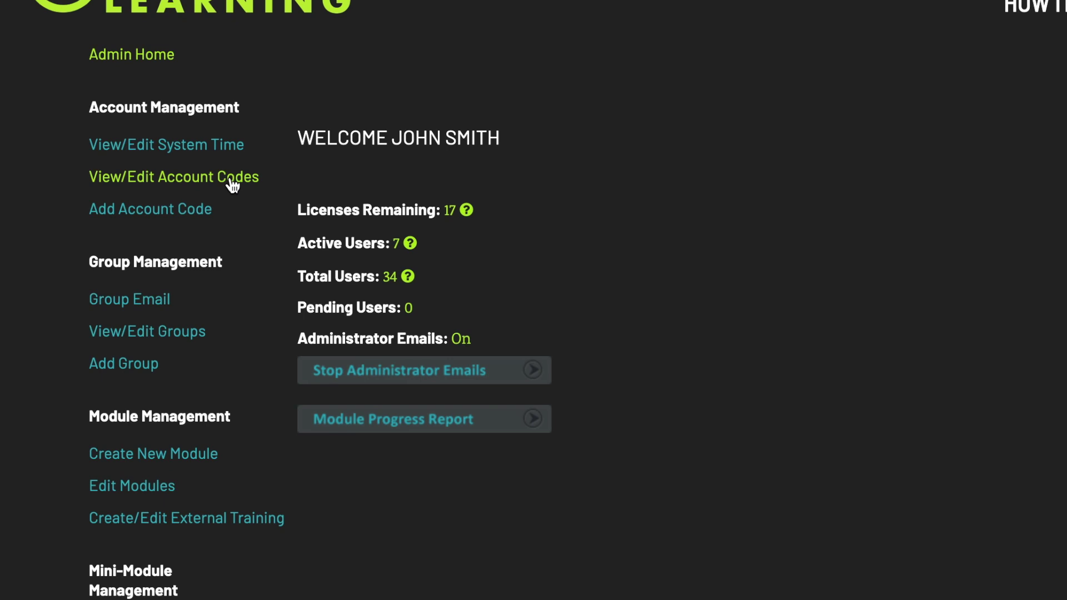
# Delete the Options Support account code from the account codes list and confirm
pyautogui.click(232, 185)
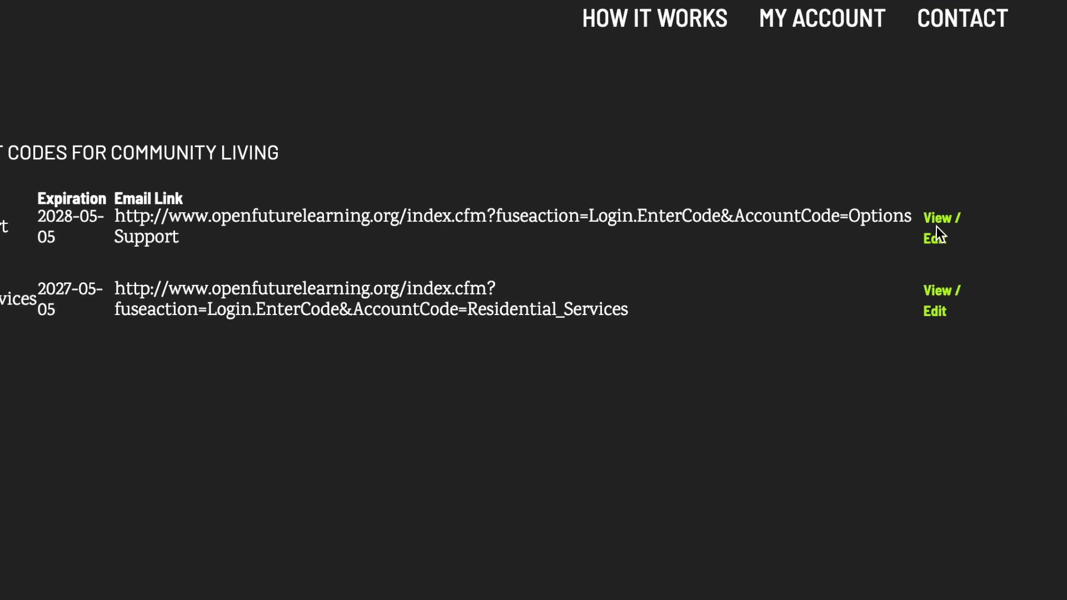
pyautogui.click(940, 224)
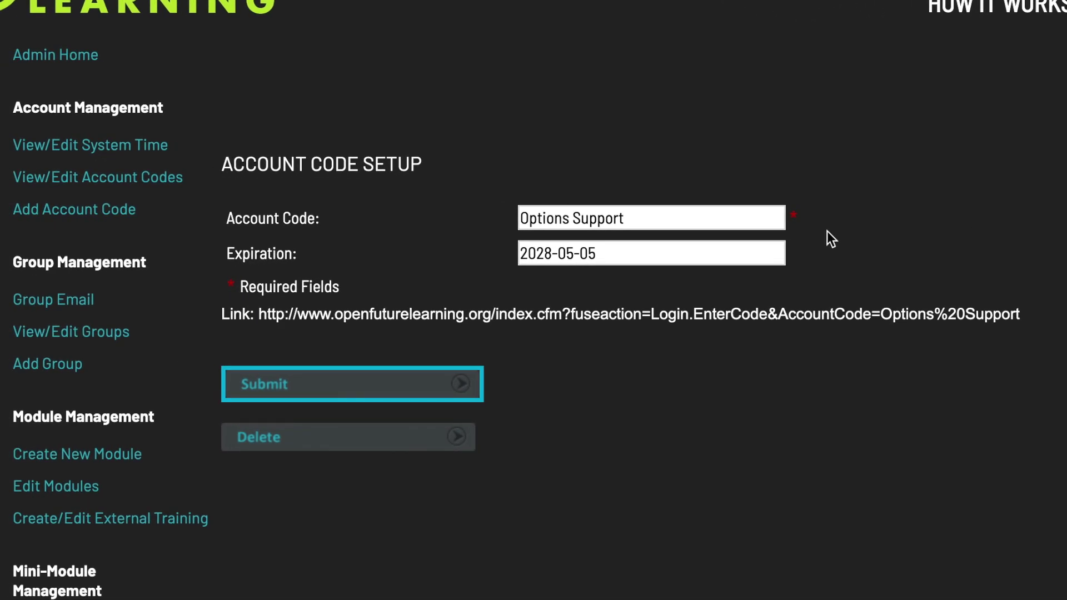
pyautogui.click(385, 435)
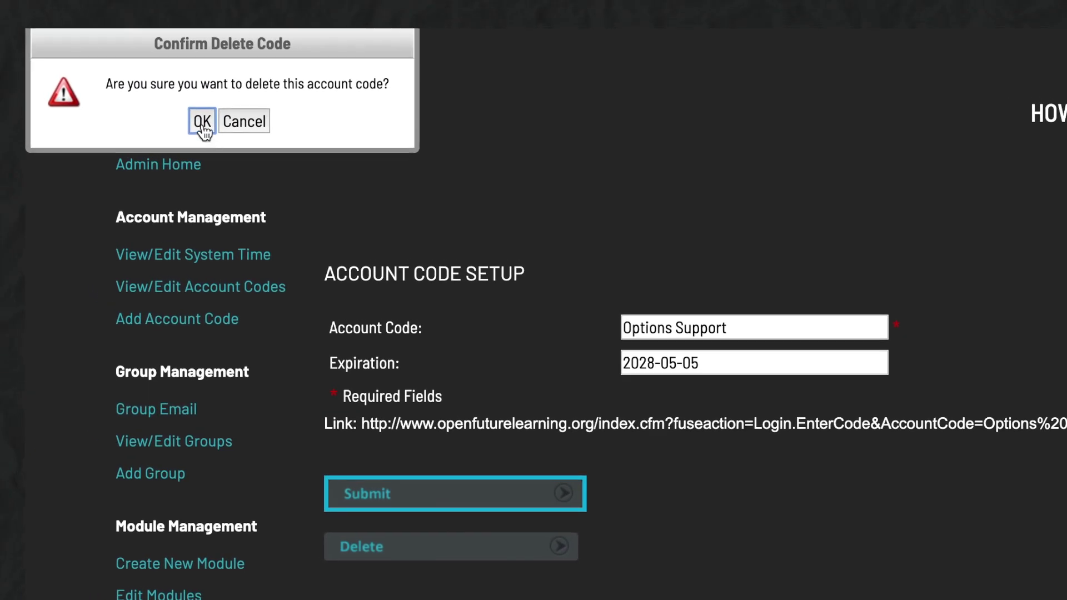
pyautogui.click(202, 123)
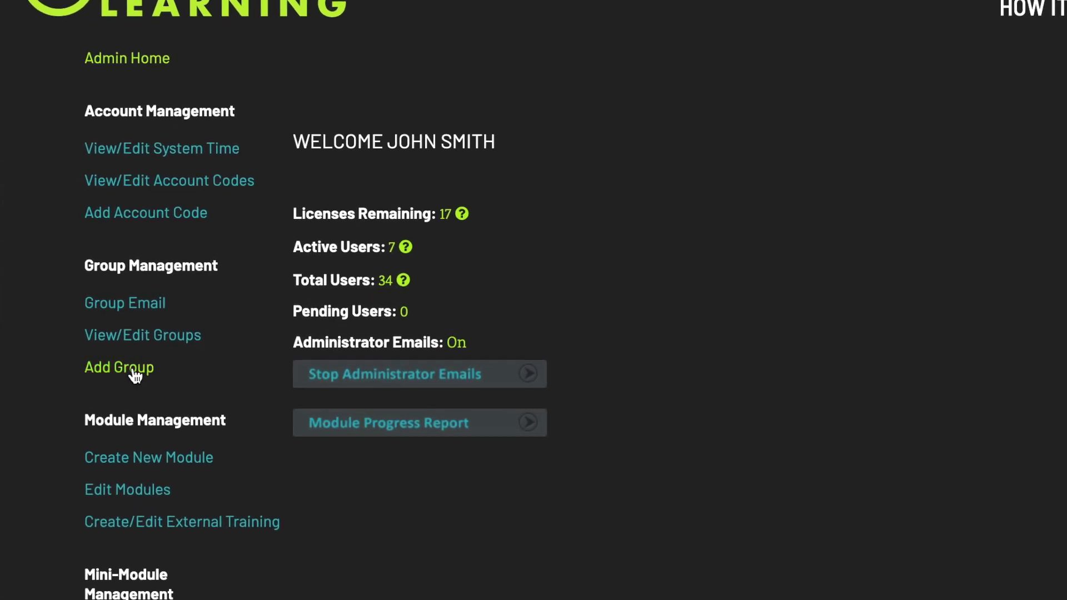
# Create a group named 'Outreach Services' through the Add Group form
pyautogui.click(135, 376)
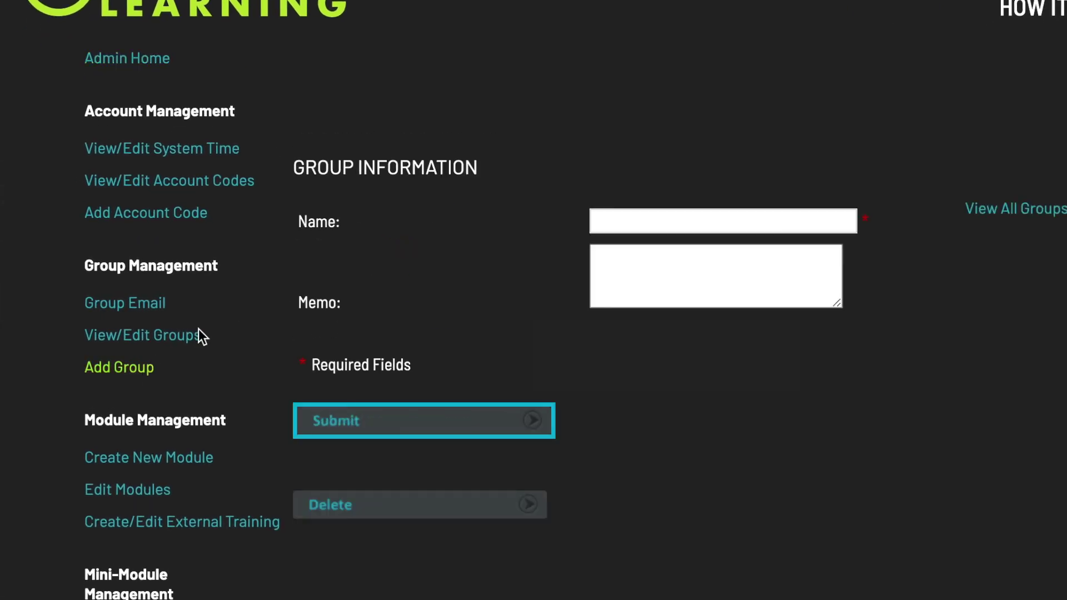
pyautogui.click(632, 216)
pyautogui.write('Outreach ')
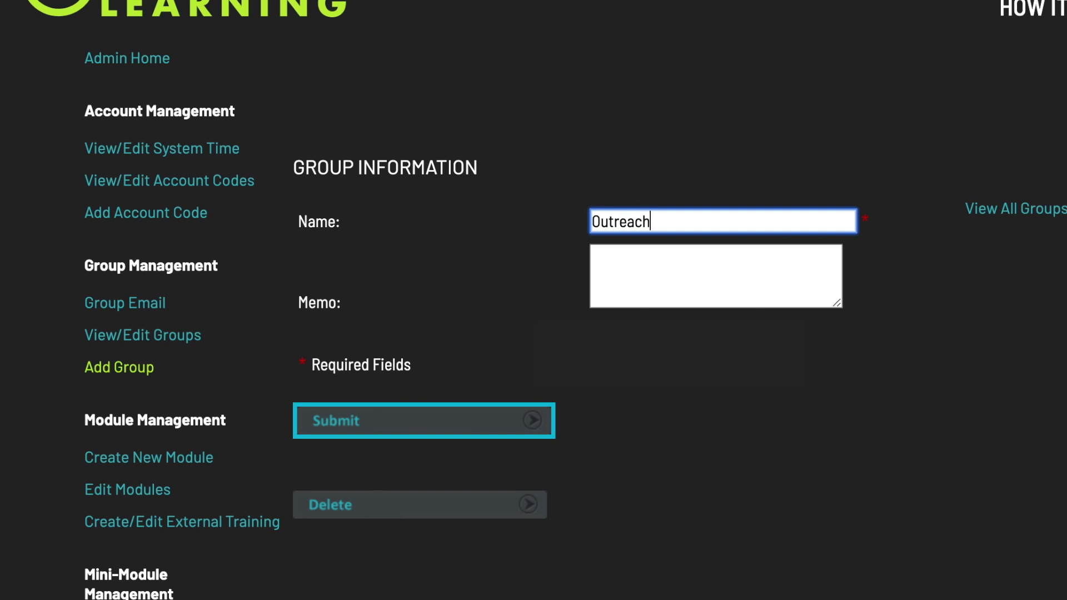
pyautogui.write('Services')
pyautogui.click(652, 411)
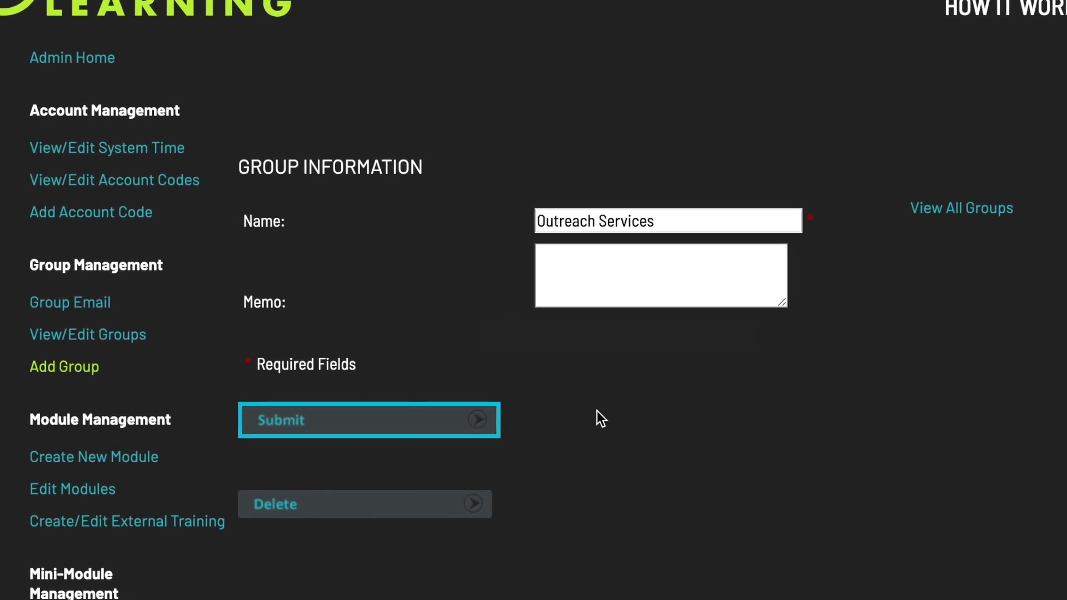
pyautogui.click(396, 421)
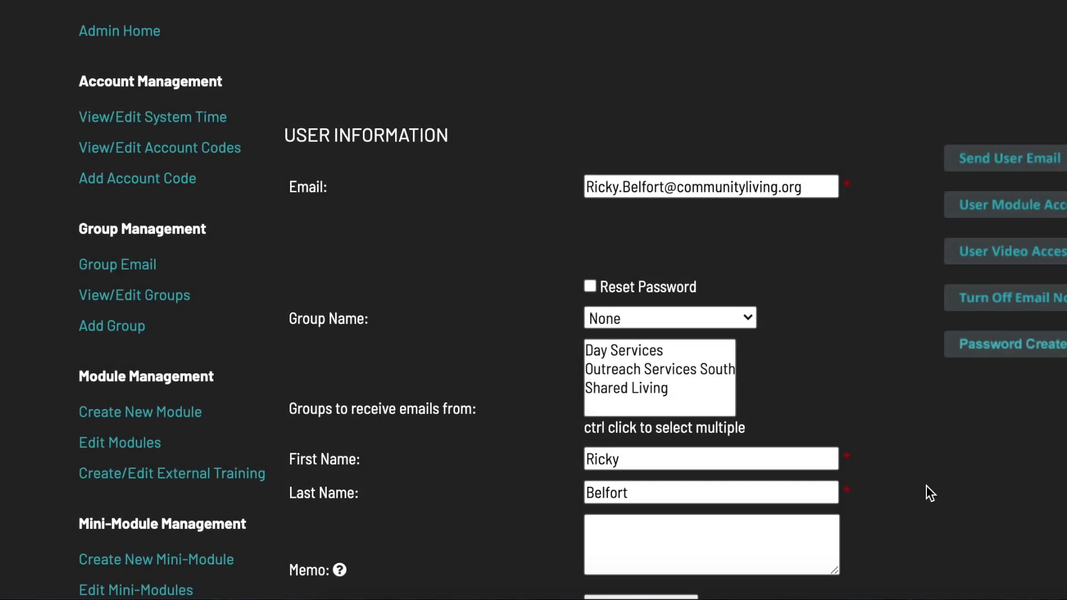
# Keep Account Admin, add Day Services and Outreach Services South email groups, save, enable notifications
pyautogui.scroll(-3, 926, 485)
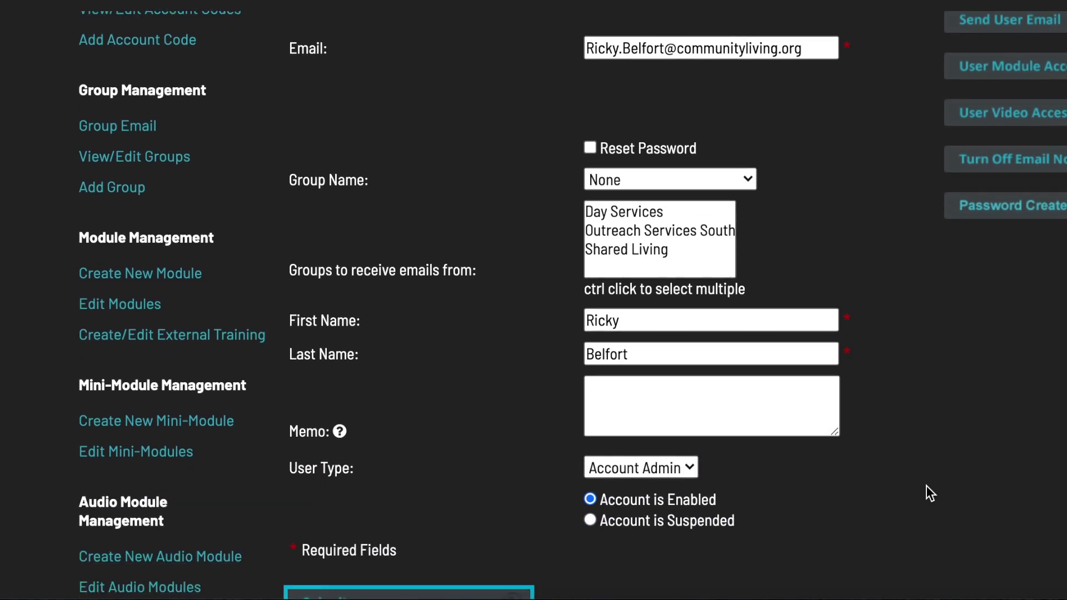
pyautogui.click(681, 468)
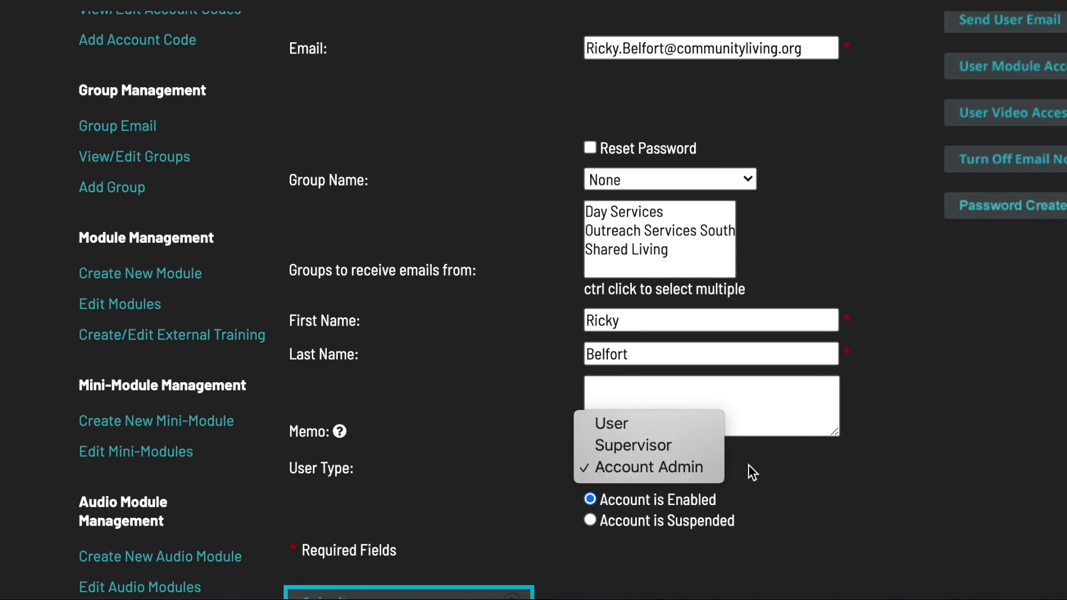
pyautogui.click(854, 470)
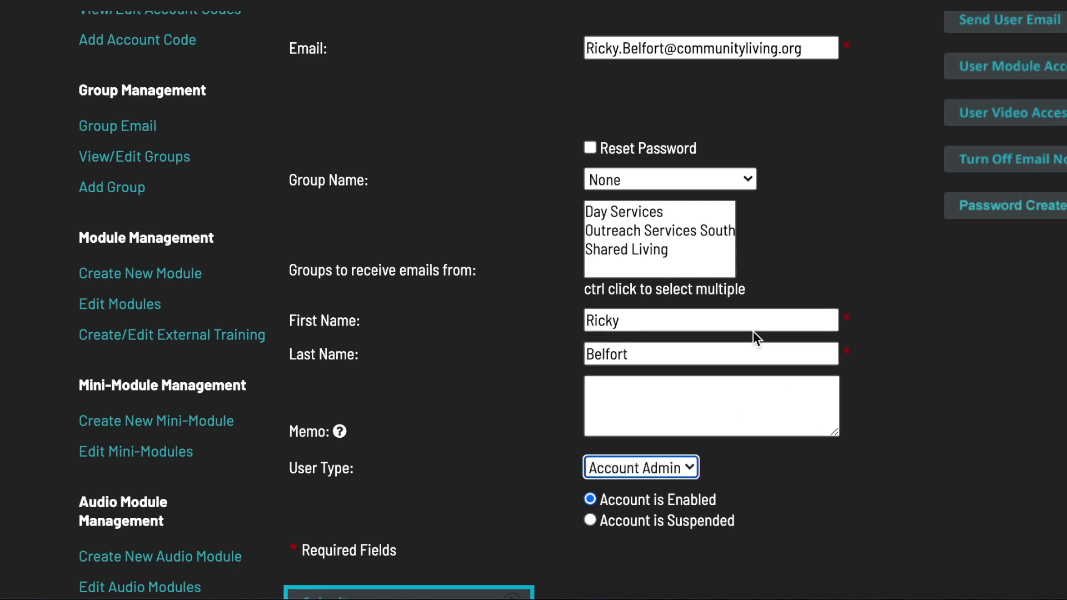
pyautogui.click(678, 214)
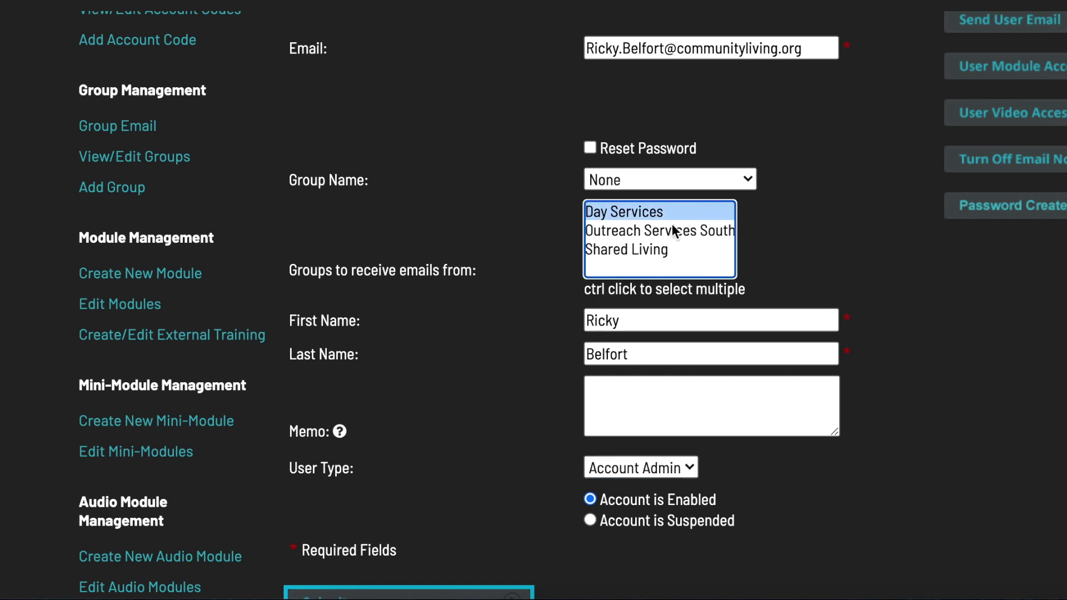
pyautogui.keyDown('ctrl'); pyautogui.click(669, 230); pyautogui.keyUp('ctrl')
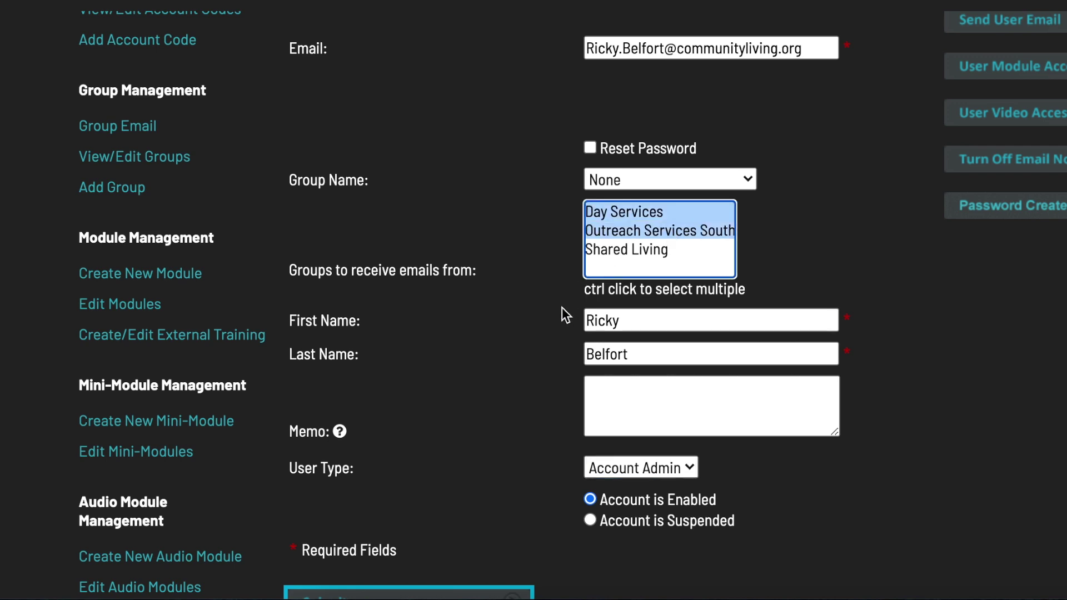
pyautogui.scroll(-2, 561, 309)
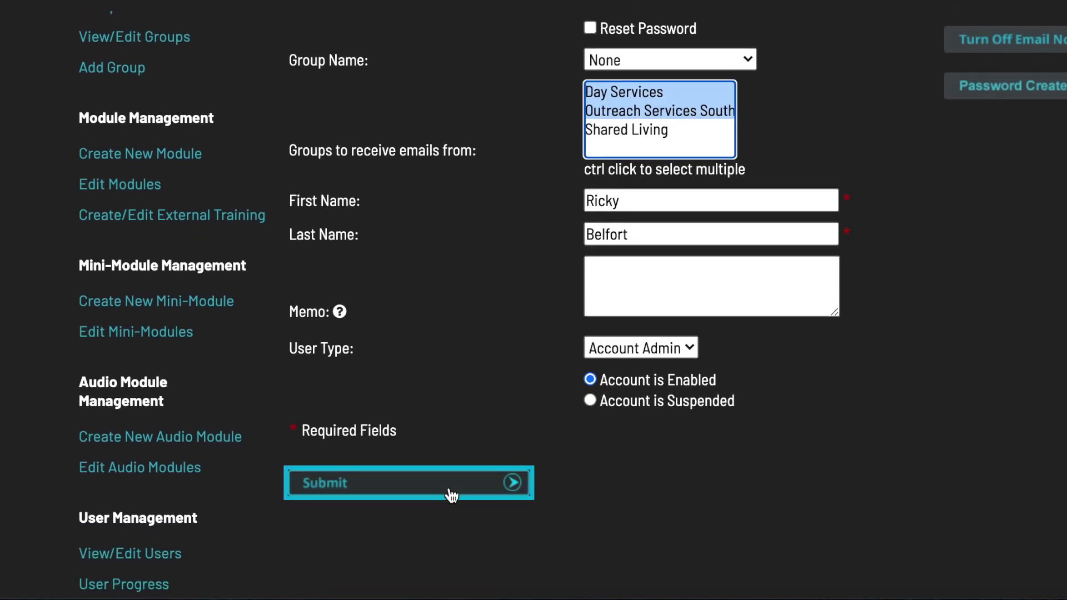
pyautogui.click(451, 495)
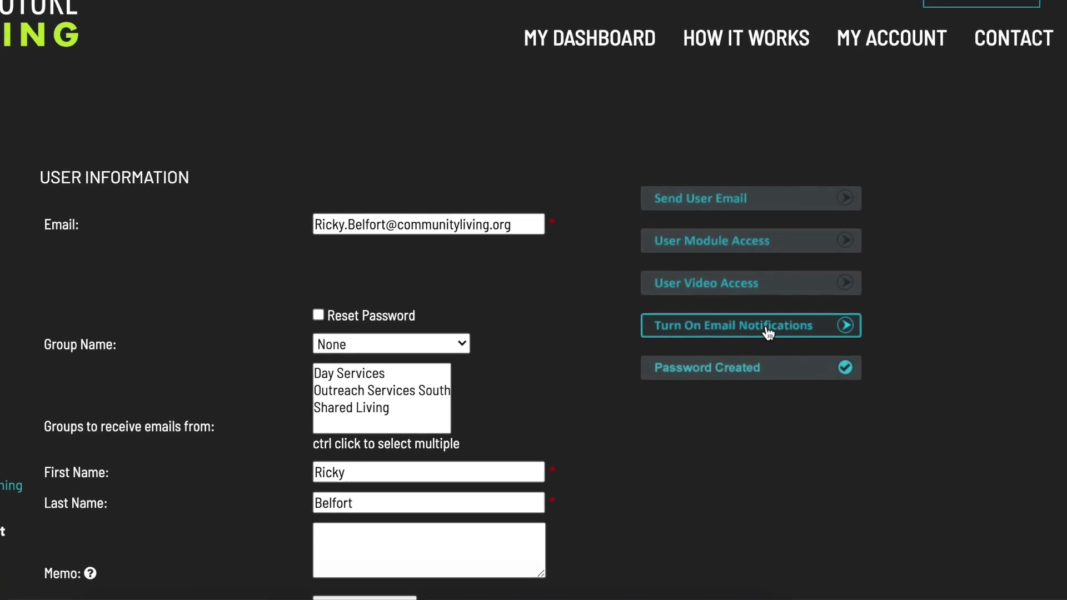
pyautogui.click(754, 329)
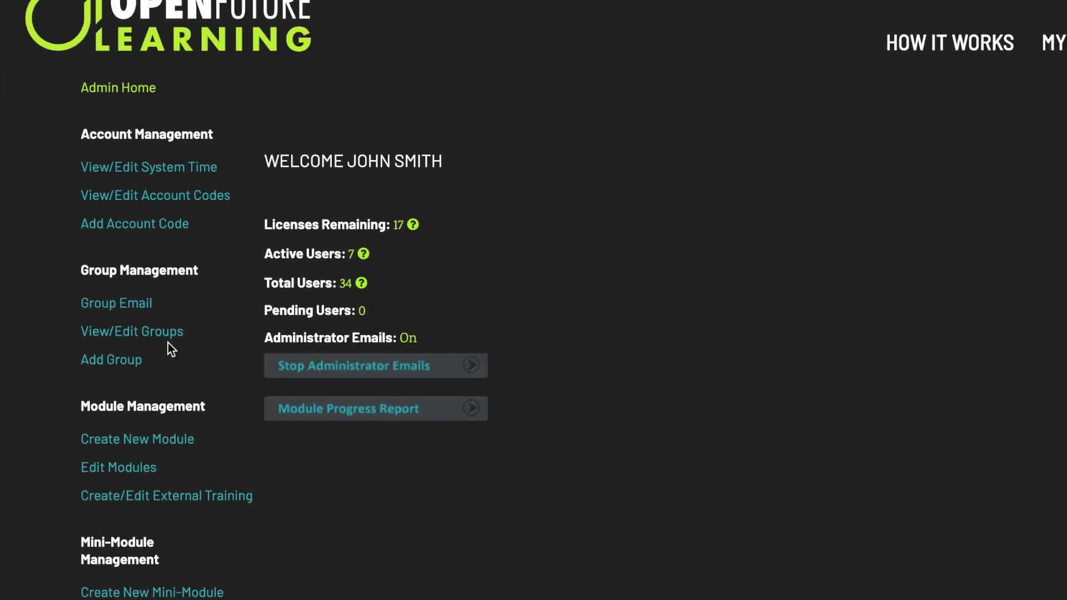
# Append 'South' to the Outreach Services group name and submit it as 'Outreach Services South'
pyautogui.click(159, 337)
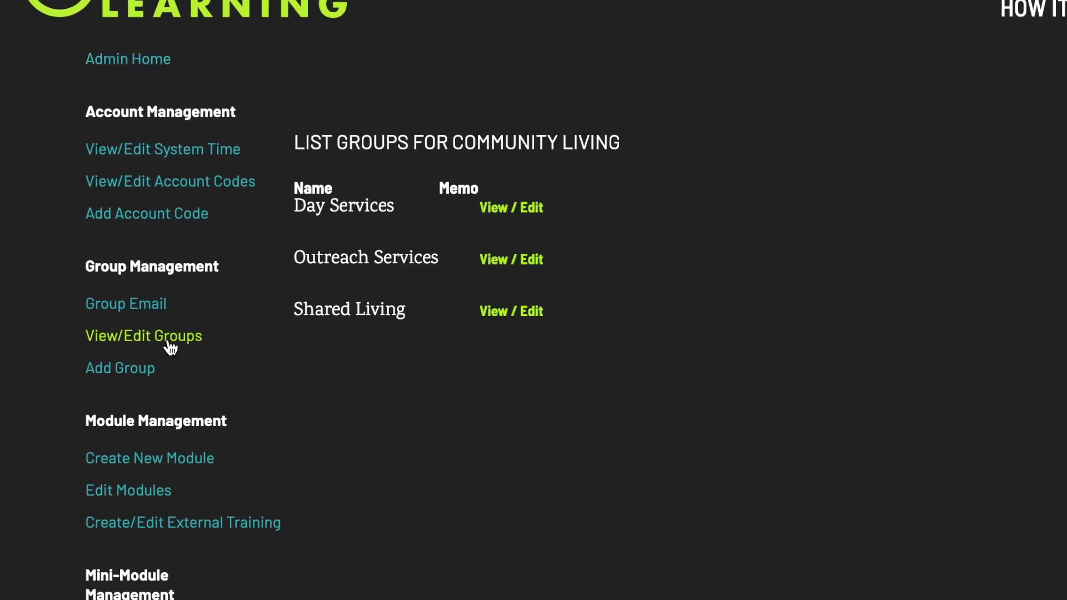
pyautogui.click(517, 262)
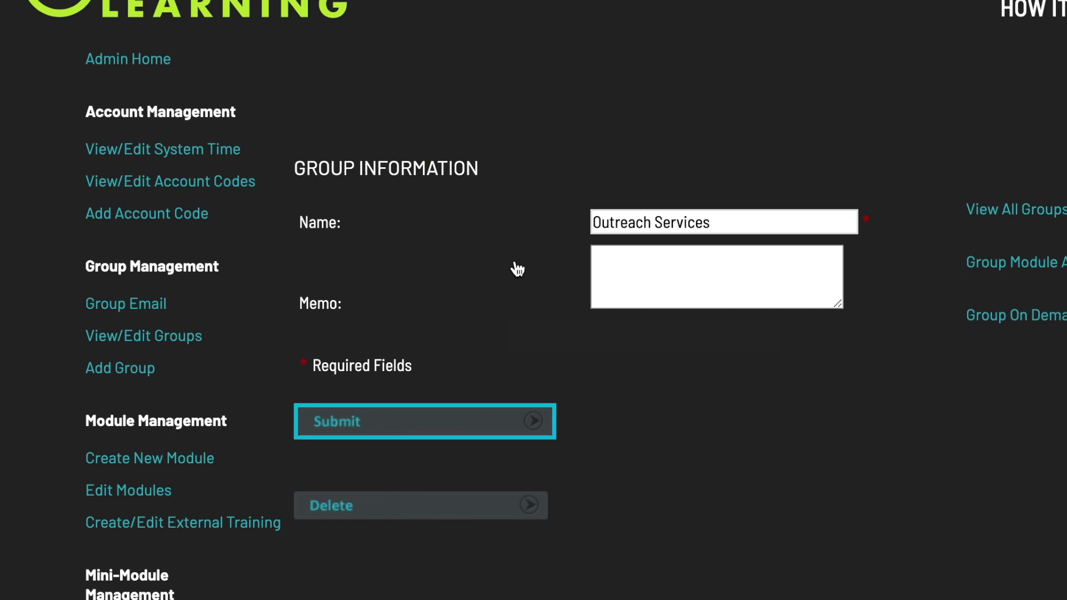
pyautogui.click(769, 215)
pyautogui.write('South')
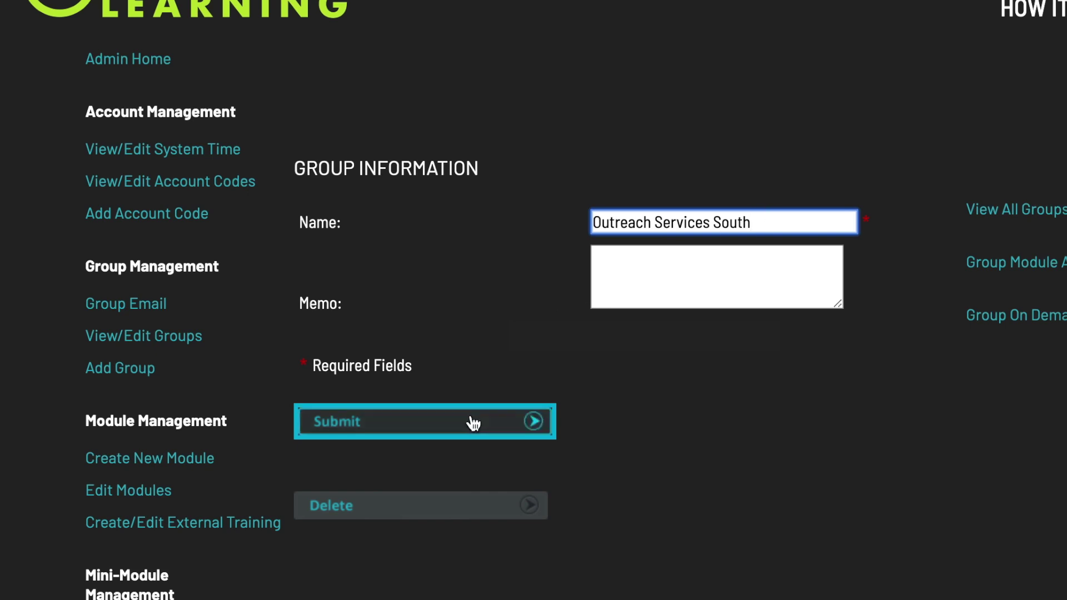
pyautogui.click(461, 430)
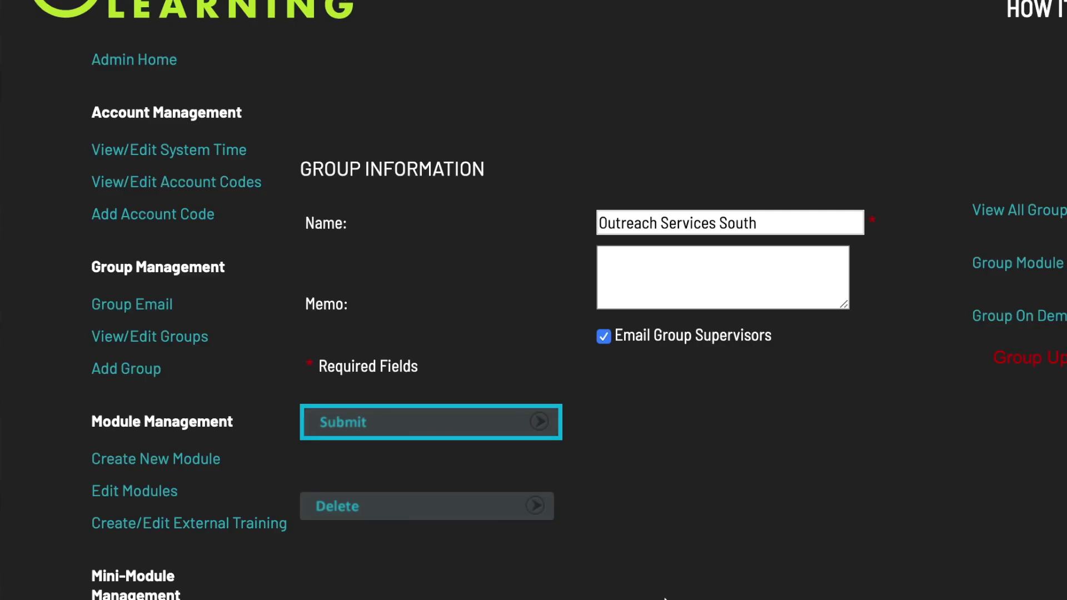
# Address a group email to Enabled users of Outreach Services South with subject 'New module'
pyautogui.click(153, 307)
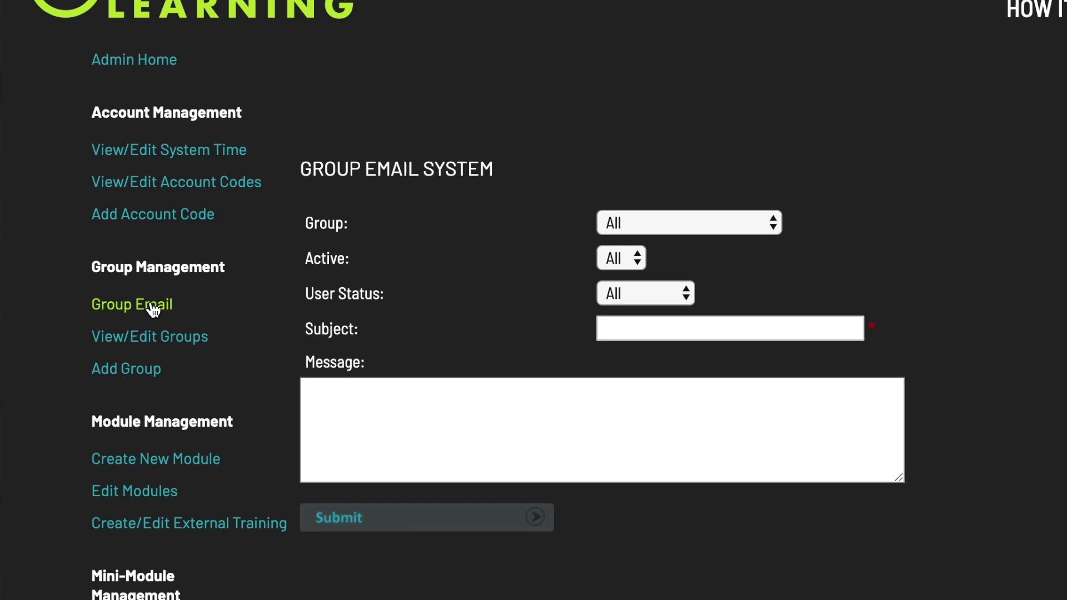
pyautogui.click(705, 224)
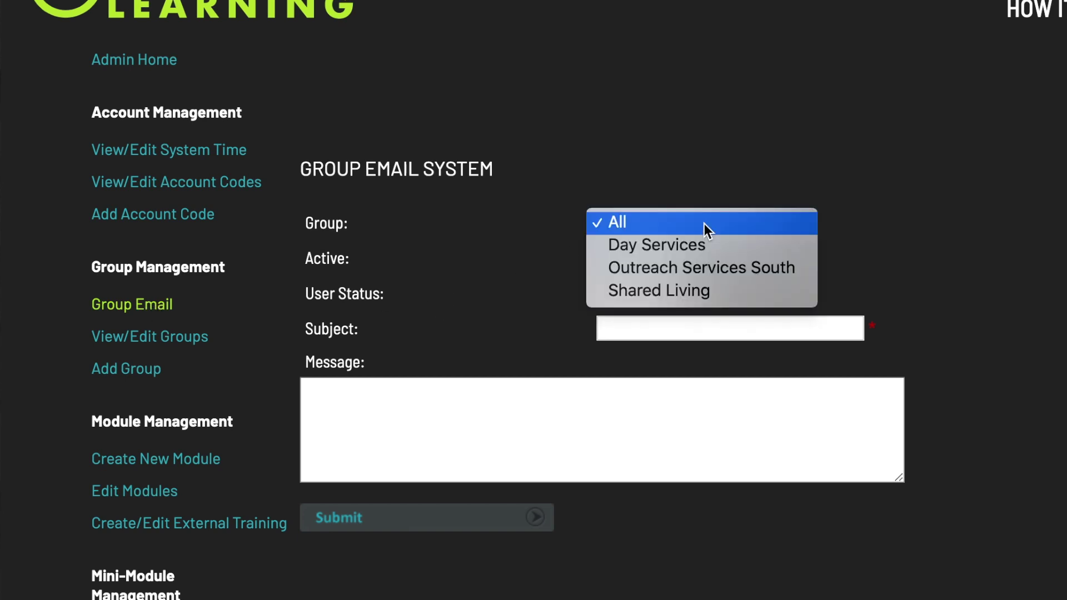
pyautogui.click(688, 269)
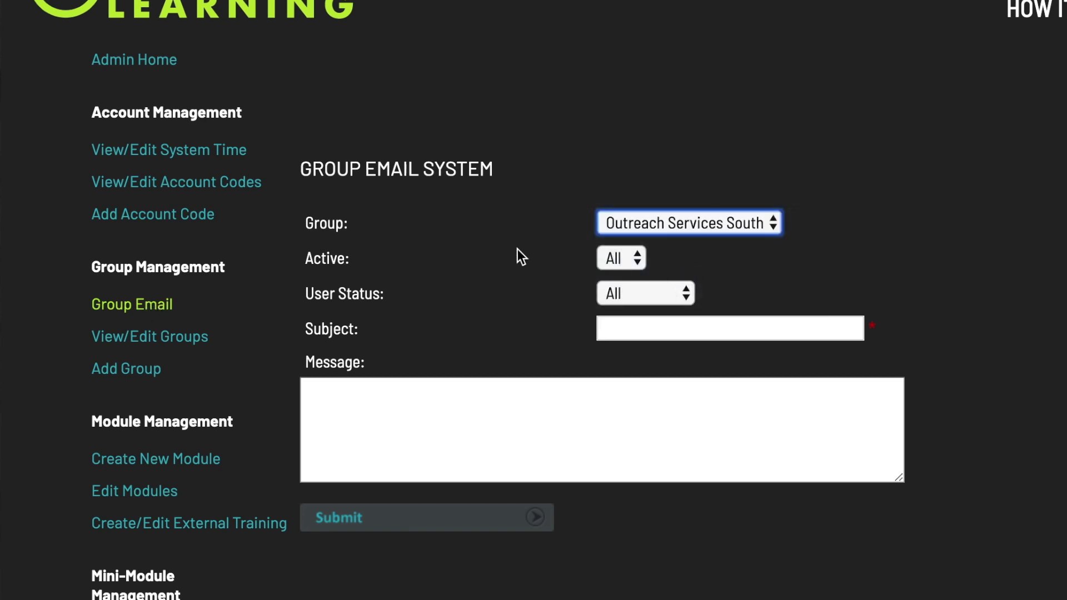
pyautogui.click(621, 258)
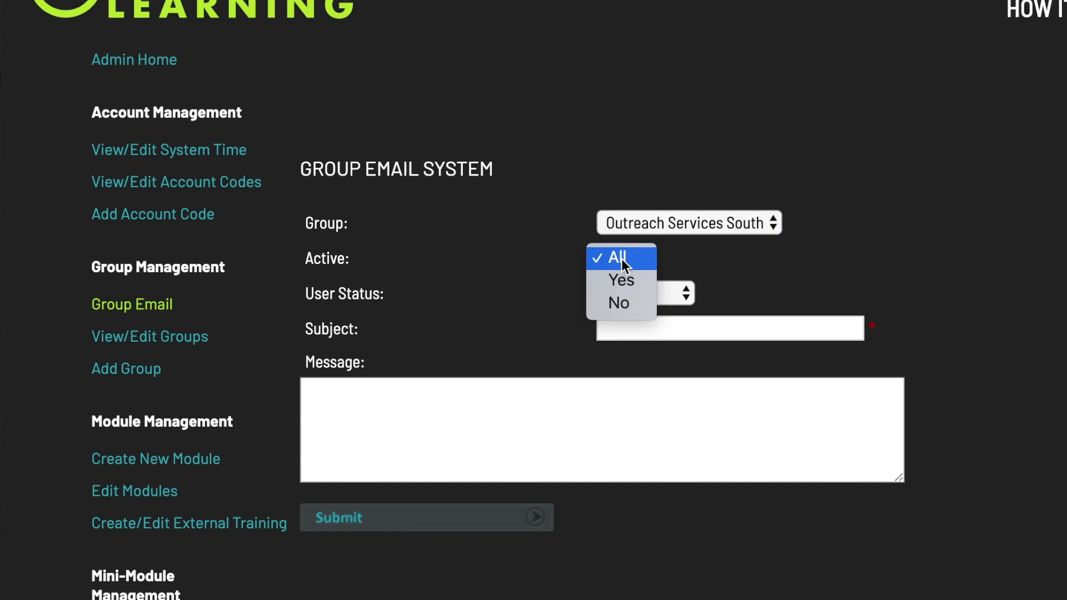
pyautogui.click(621, 281)
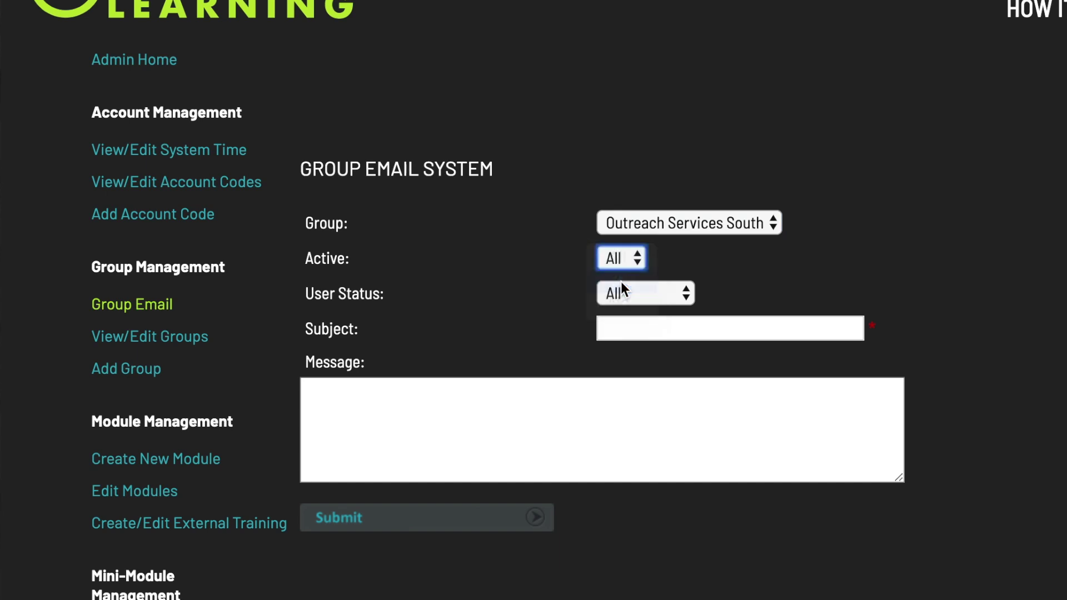
pyautogui.click(664, 302)
pyautogui.click(648, 340)
pyautogui.click(635, 331)
pyautogui.write('New module')
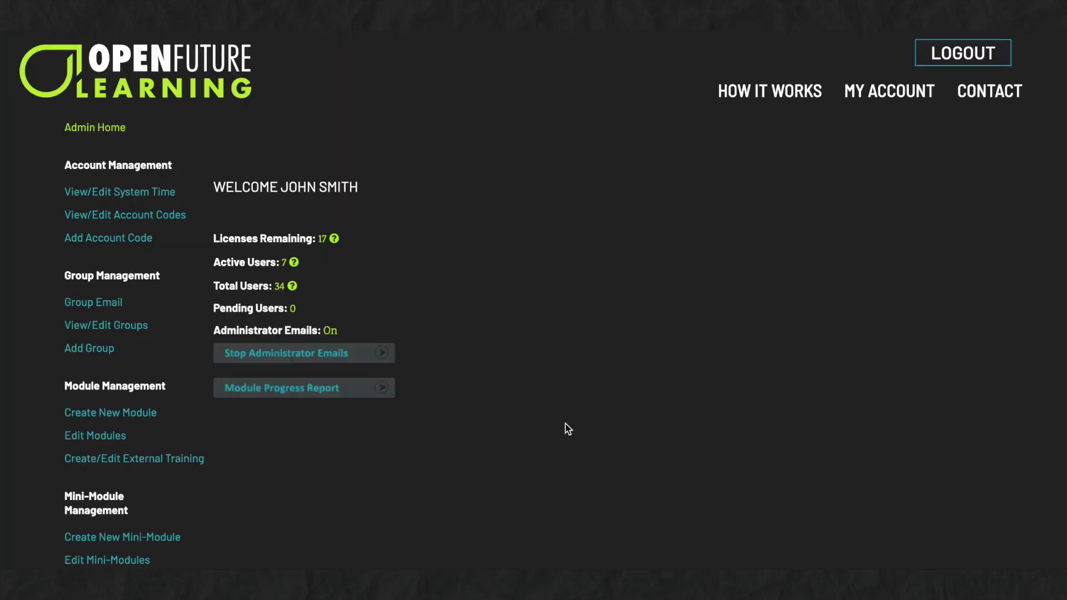
# Open the first listed user's module access permissions with Staff Modules expanded
pyautogui.scroll(-6, 565, 424)
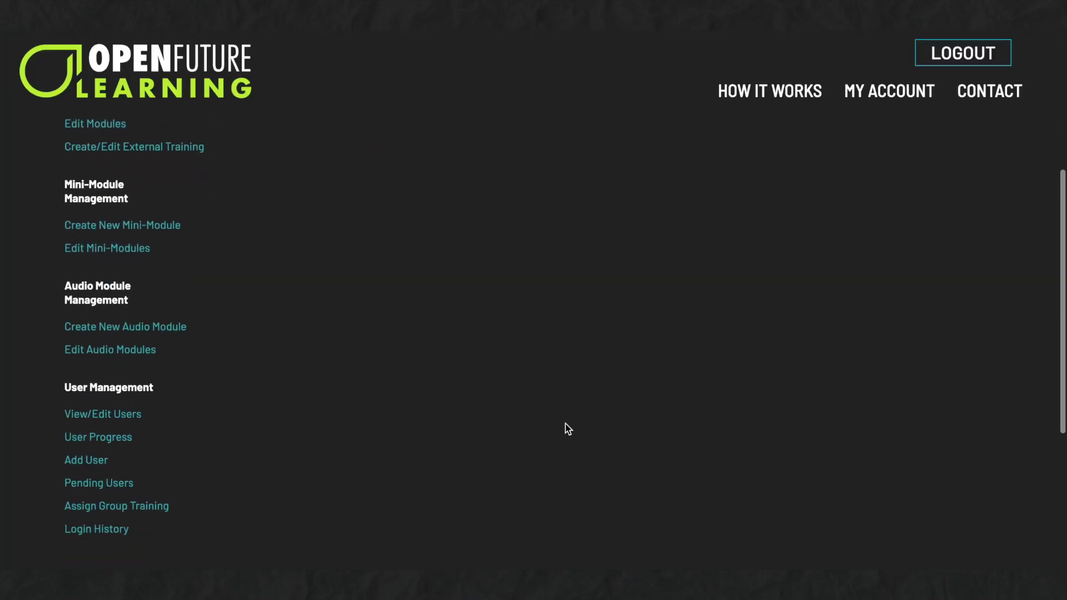
pyautogui.click(139, 392)
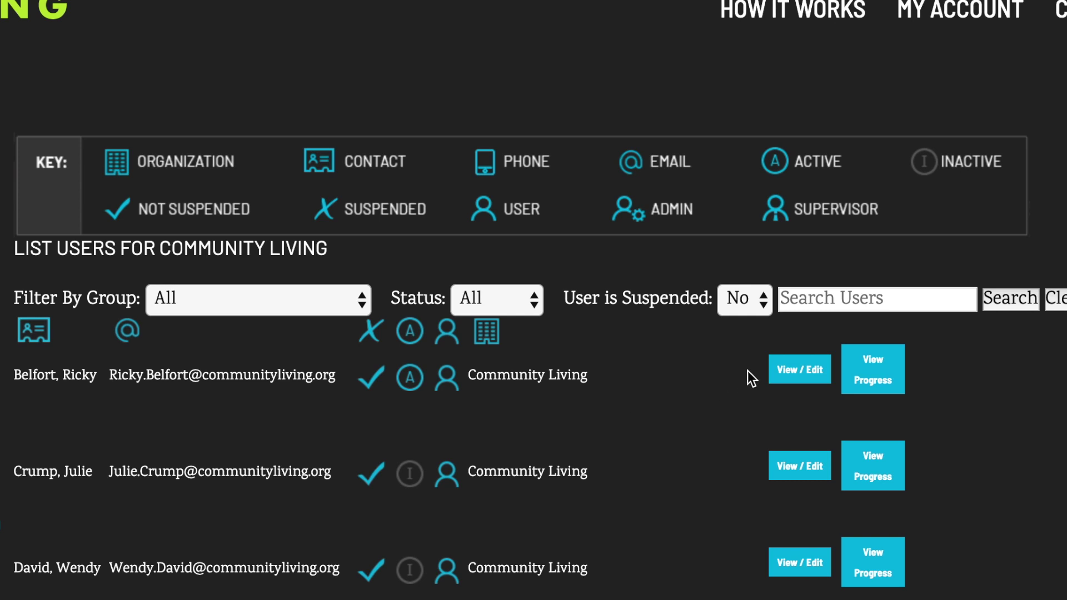
pyautogui.click(796, 380)
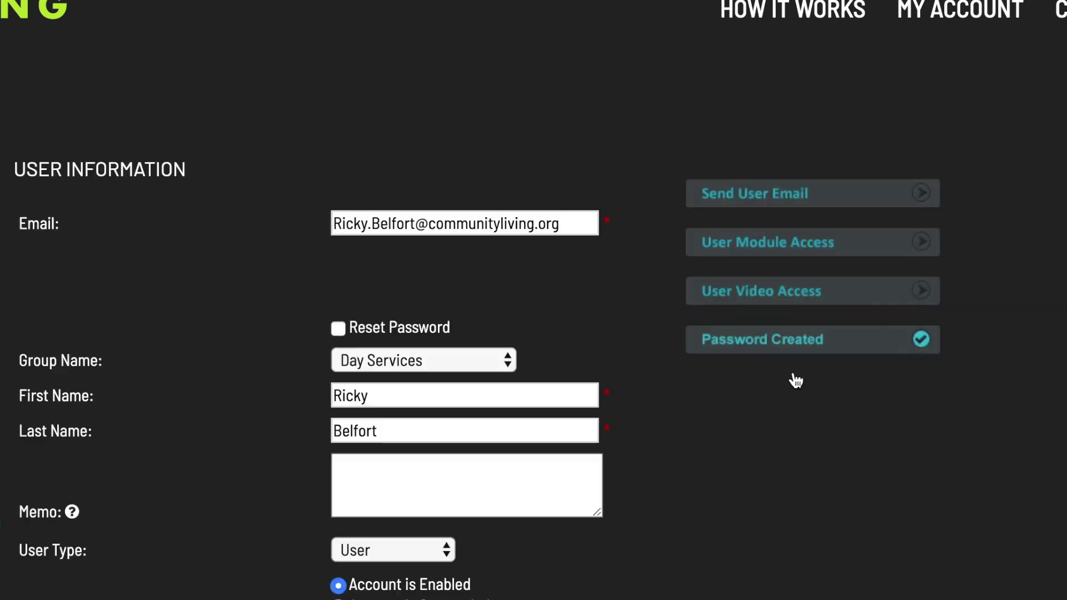
pyautogui.click(806, 257)
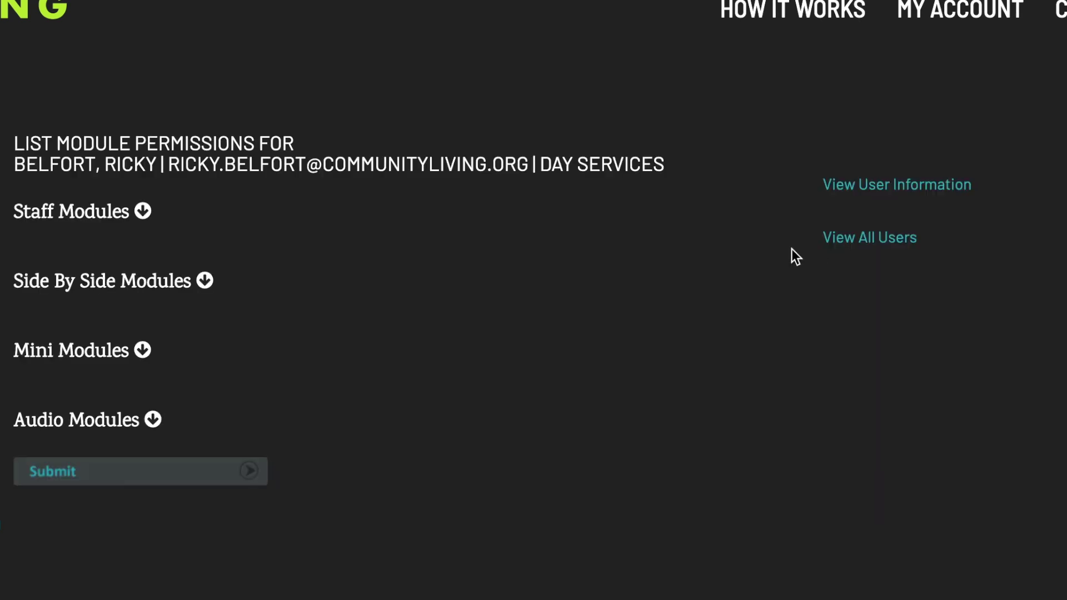
pyautogui.click(143, 210)
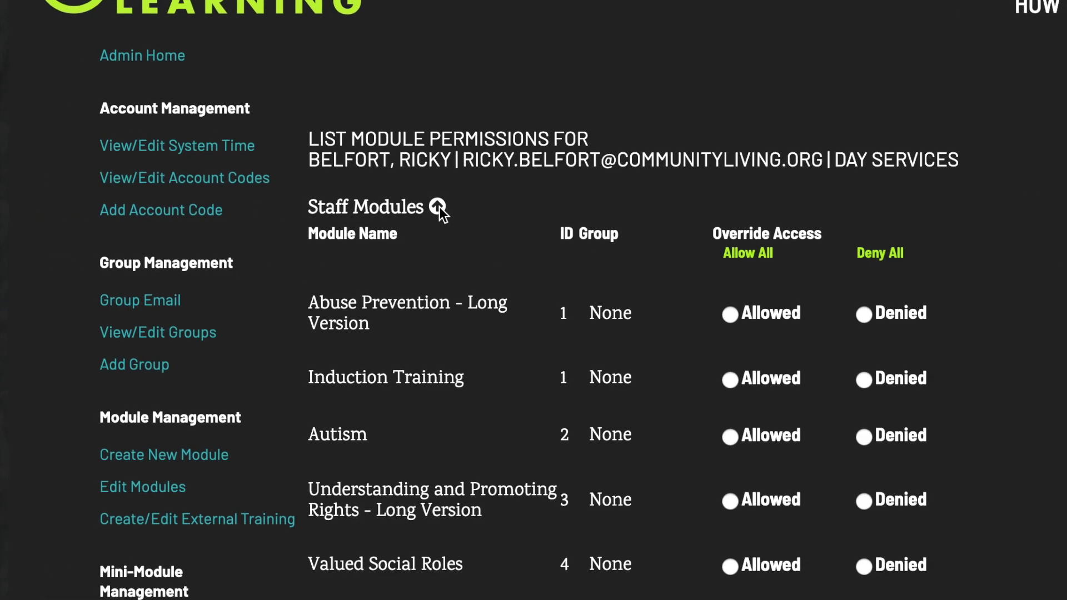
# Allow Induction Training and Autism; deny Understanding and Promoting Rights, Valued Social Roles, Challenging Behavior
pyautogui.click(730, 315)
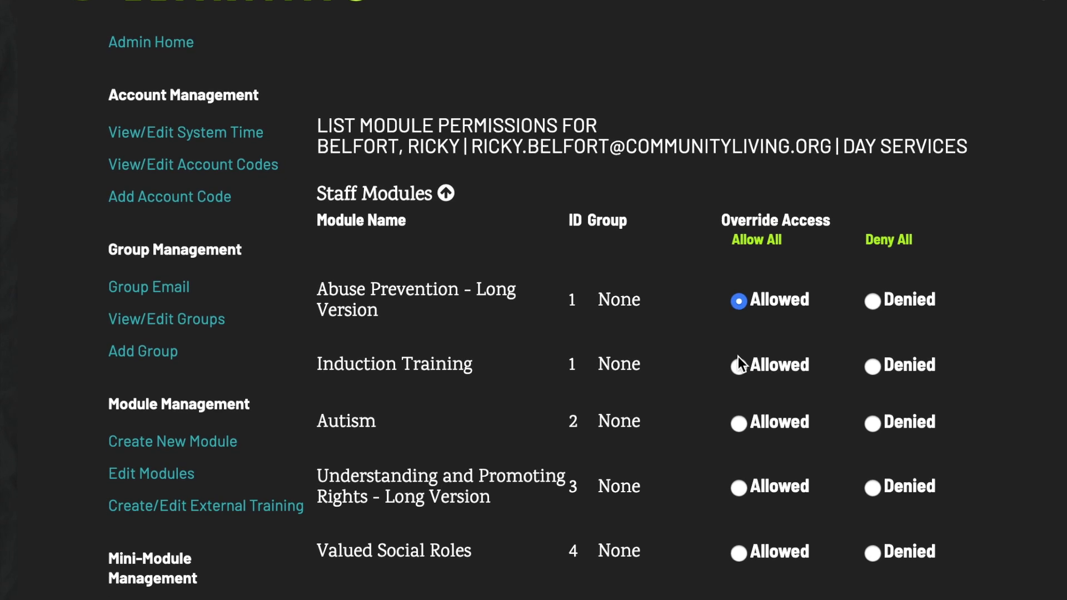
pyautogui.click(738, 365)
pyautogui.click(739, 424)
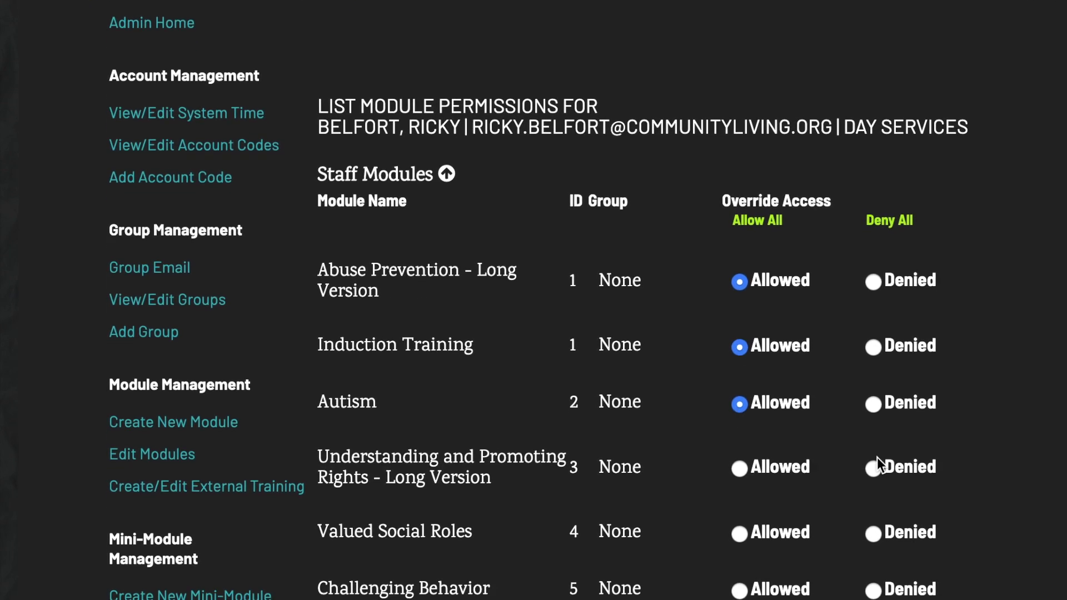
pyautogui.click(875, 465)
pyautogui.click(873, 532)
pyautogui.click(870, 572)
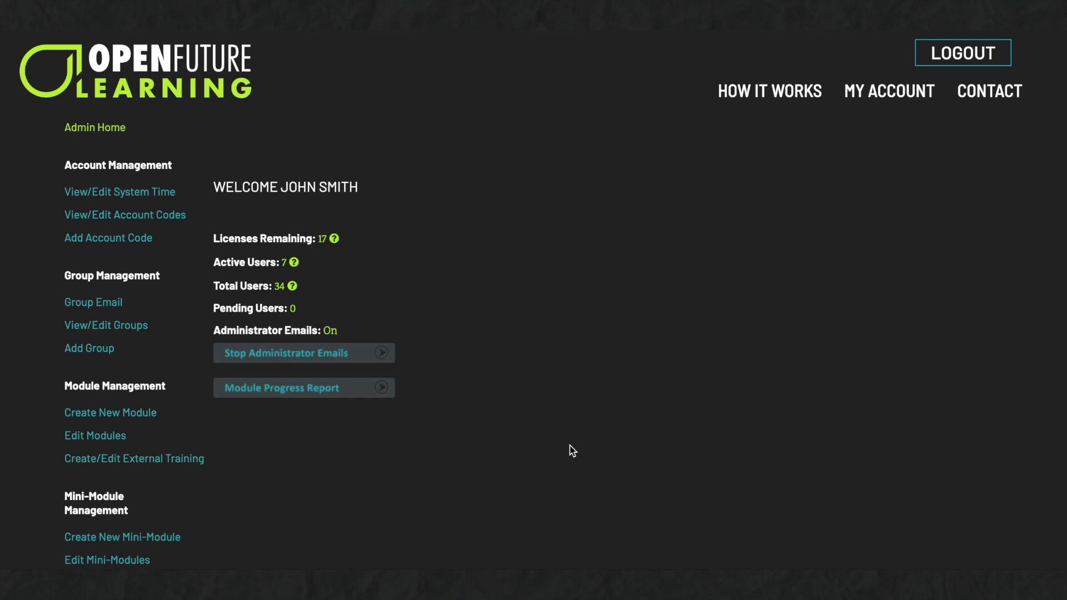
# Open Outreach Services South's group module access with Staff Modules expanded
pyautogui.click(161, 328)
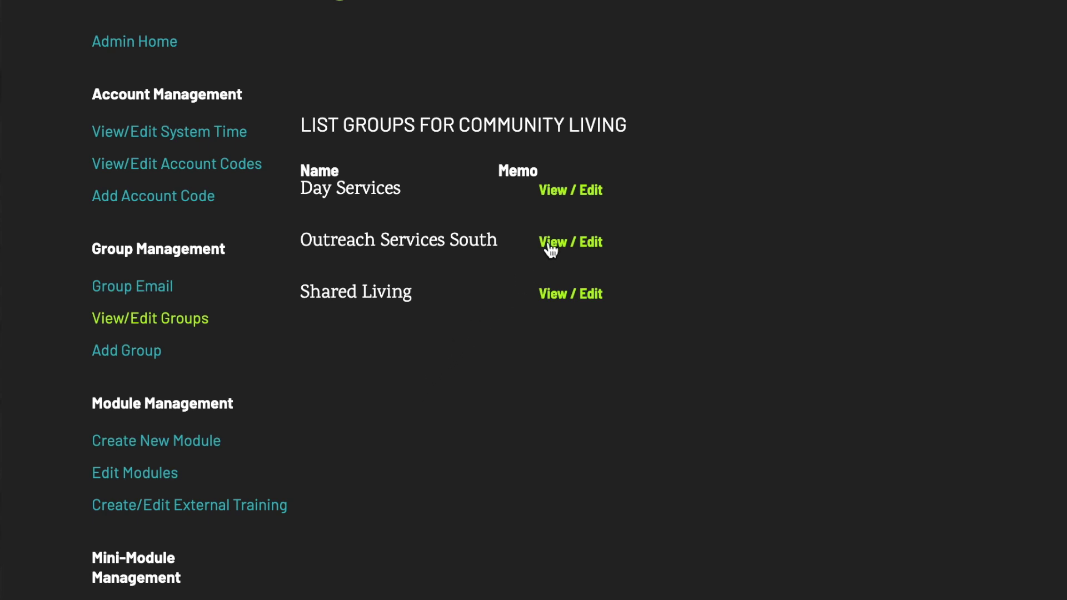
pyautogui.click(565, 245)
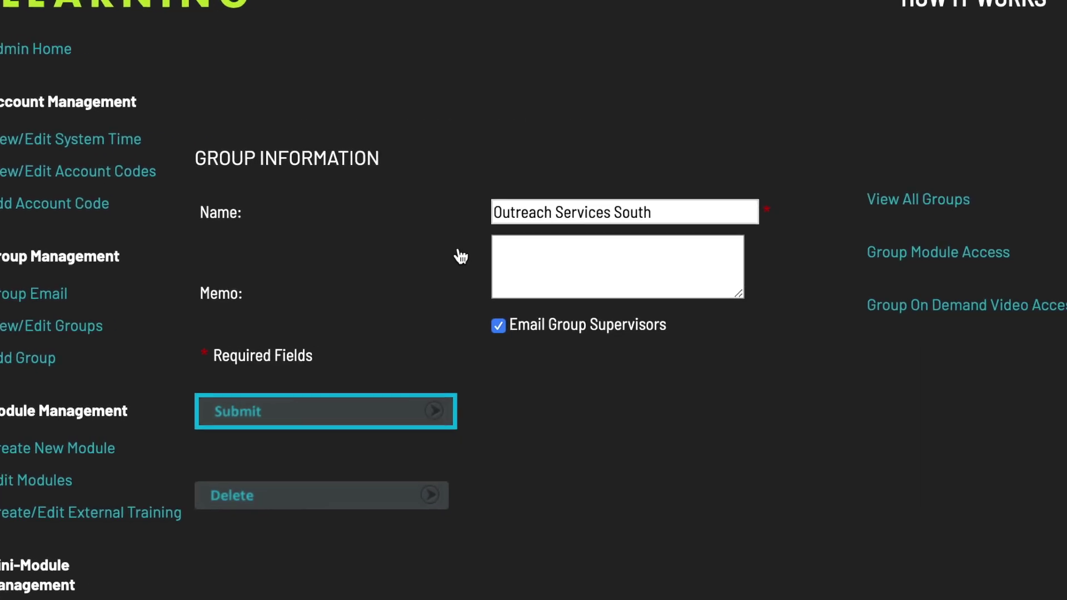
pyautogui.click(686, 272)
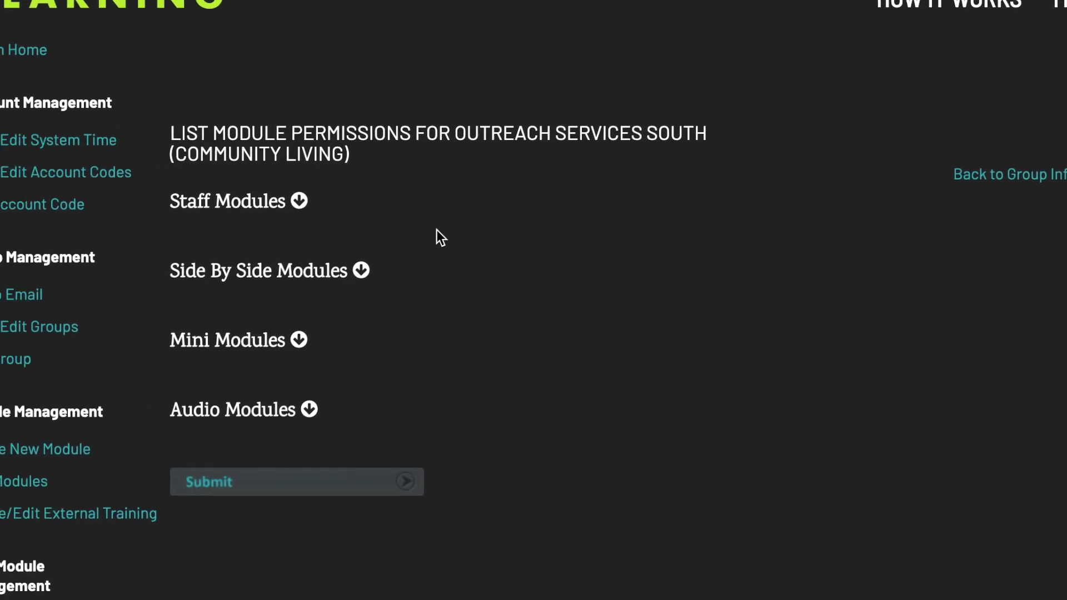
pyautogui.click(299, 200)
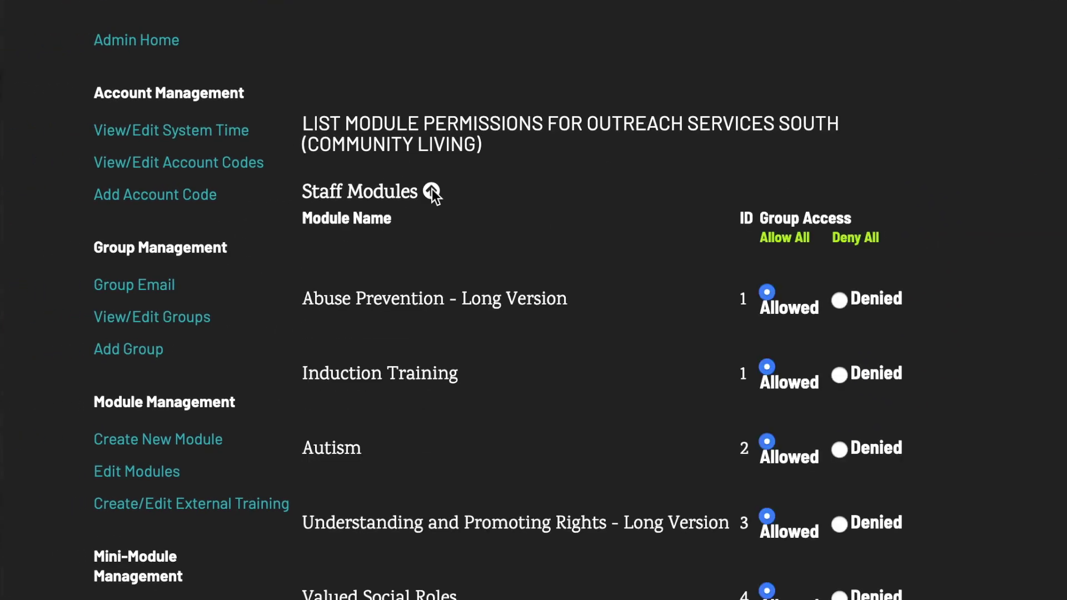
# Deny the group Abuse Prevention, Induction Training and Understanding and Promoting Rights
pyautogui.click(840, 301)
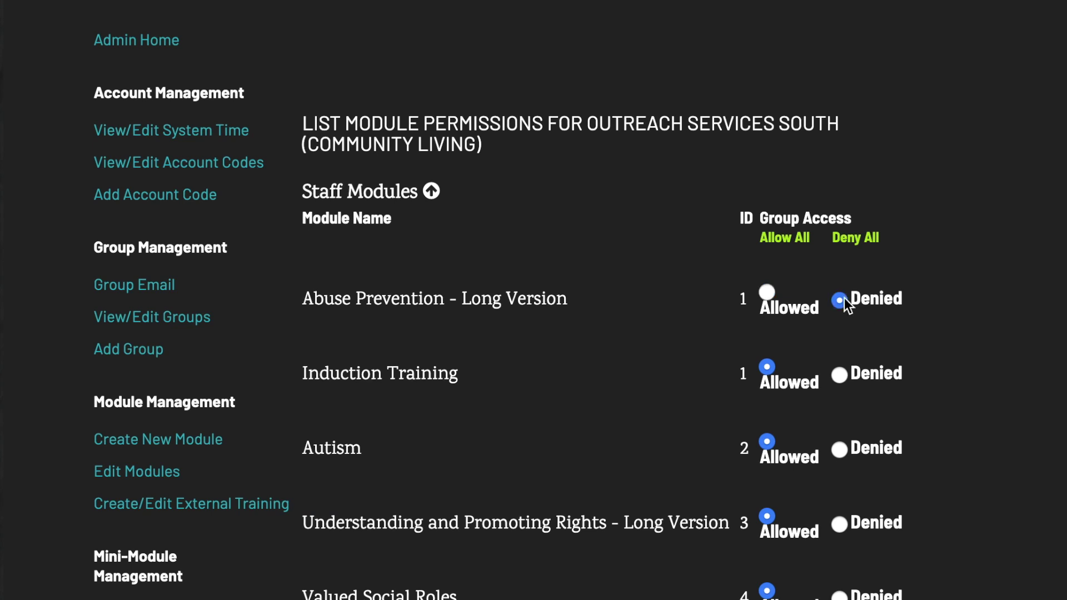
pyautogui.click(839, 376)
pyautogui.click(839, 524)
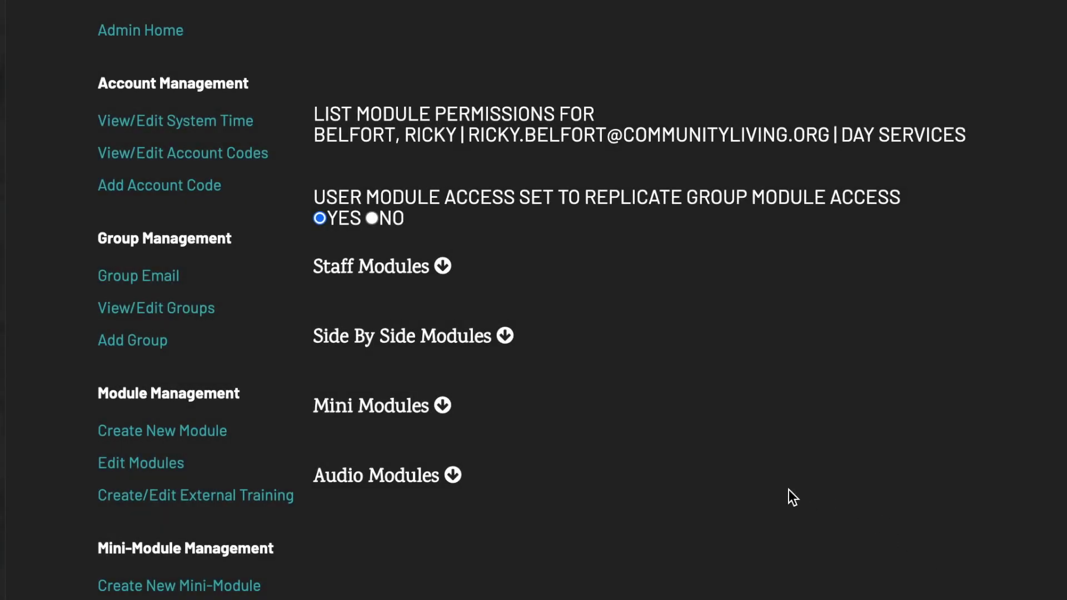
# Set replicate group access to NO, then deny the user Abuse Prevention and Induction Training
pyautogui.click(443, 267)
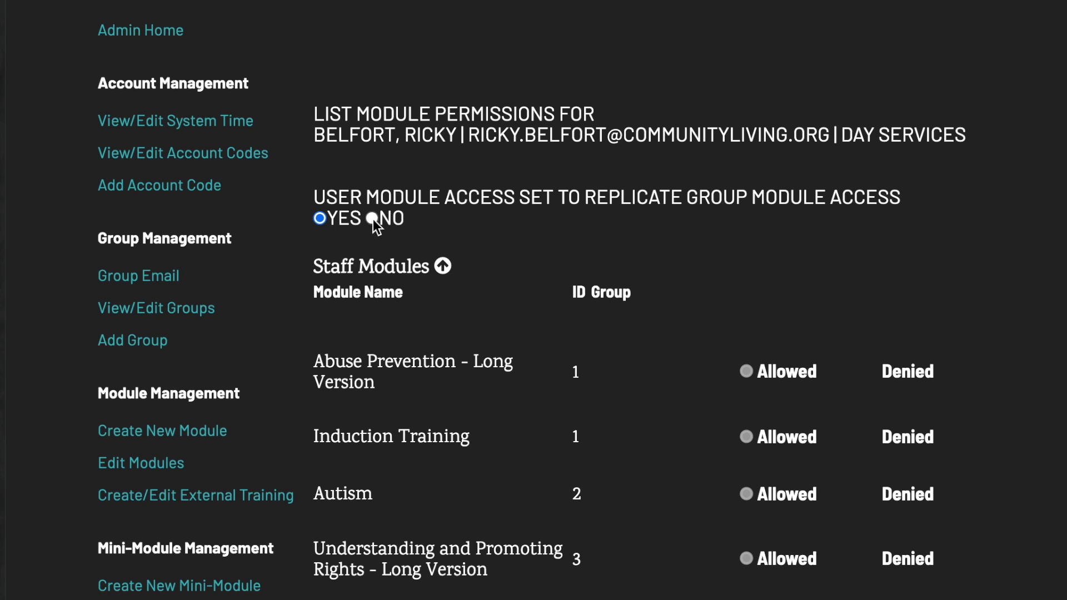
pyautogui.click(372, 219)
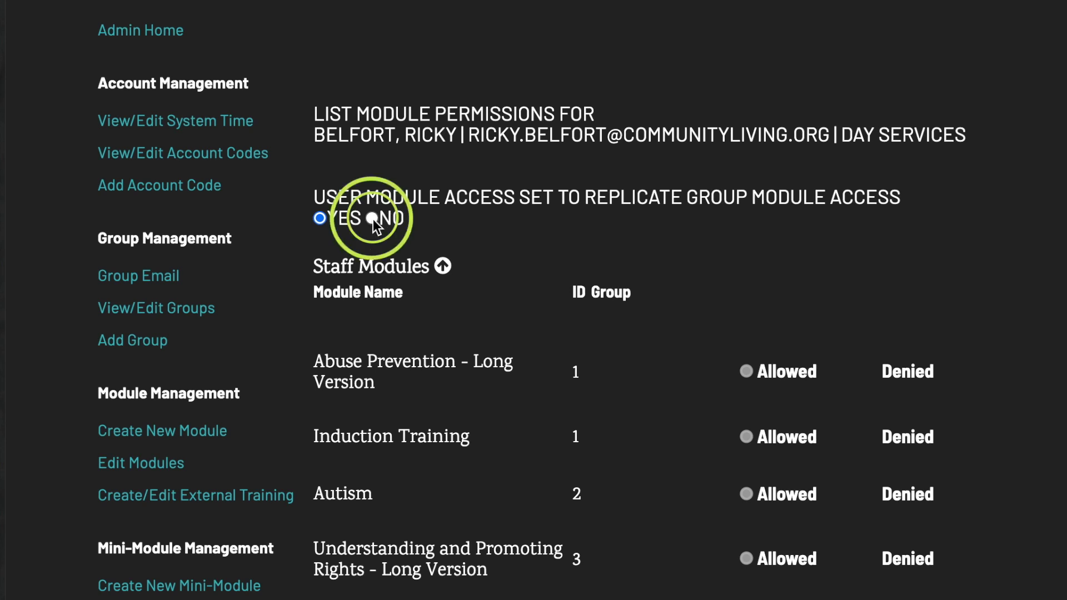
pyautogui.click(372, 219)
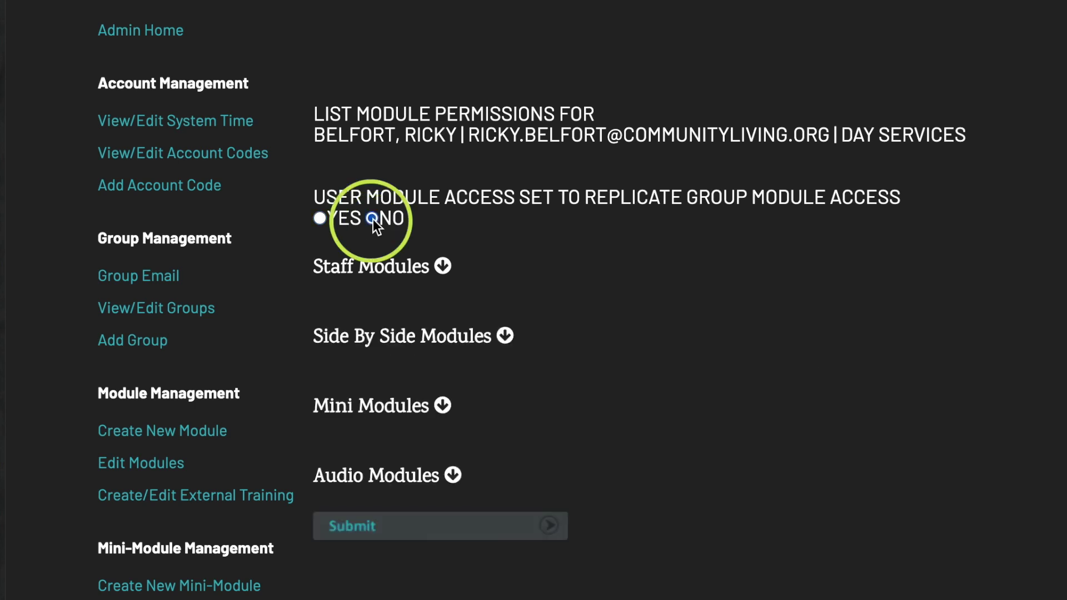
pyautogui.click(442, 266)
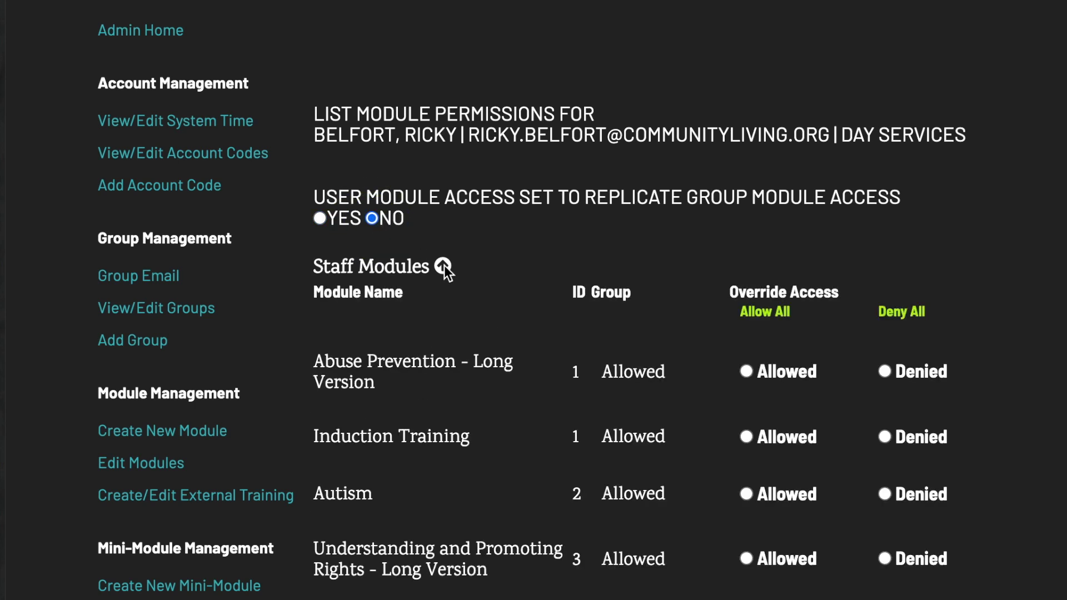
pyautogui.click(884, 372)
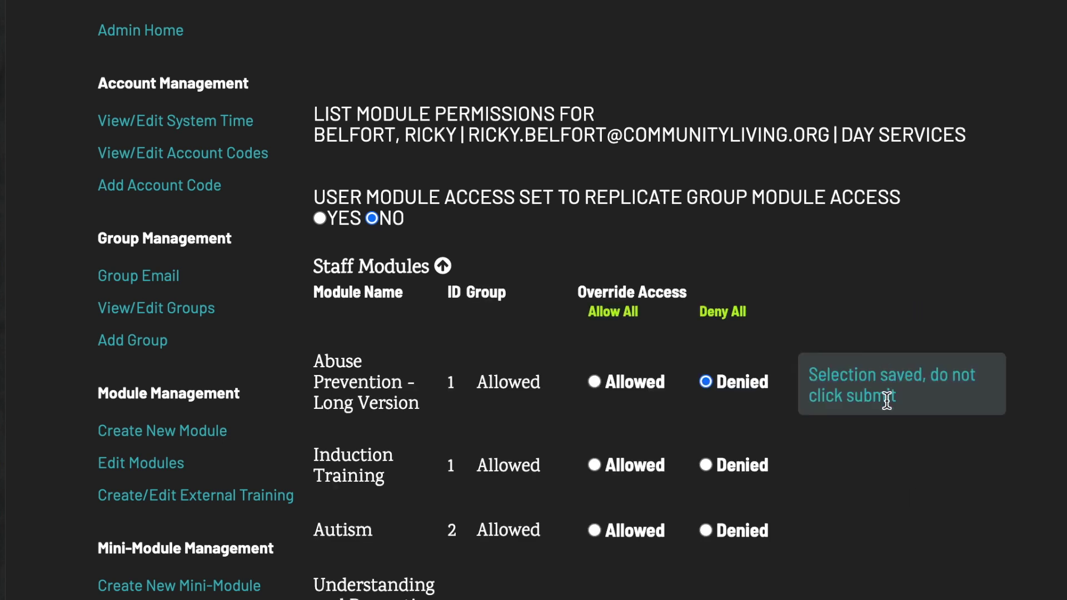
pyautogui.click(708, 463)
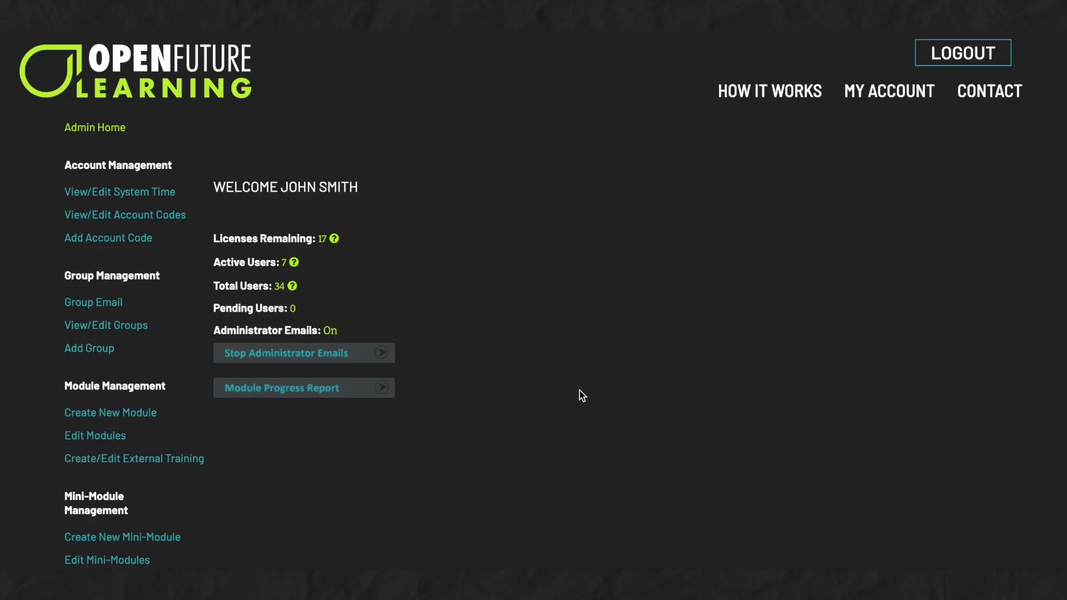
pyautogui.scroll(-5, 582, 395)
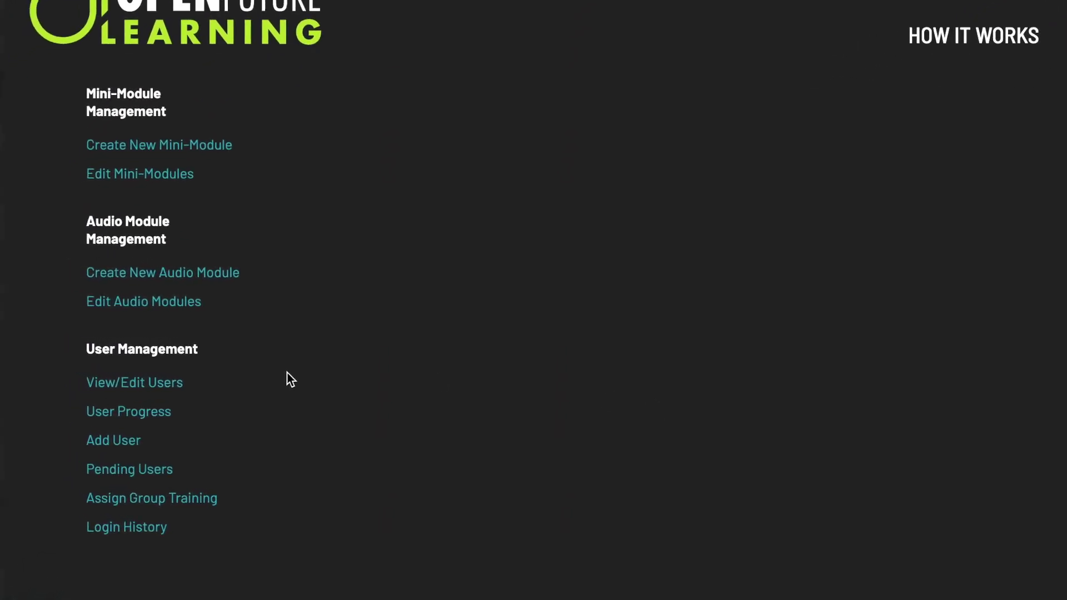
# Open the users list, leaving the Status filter on All and User is Suspended on No
pyautogui.click(172, 383)
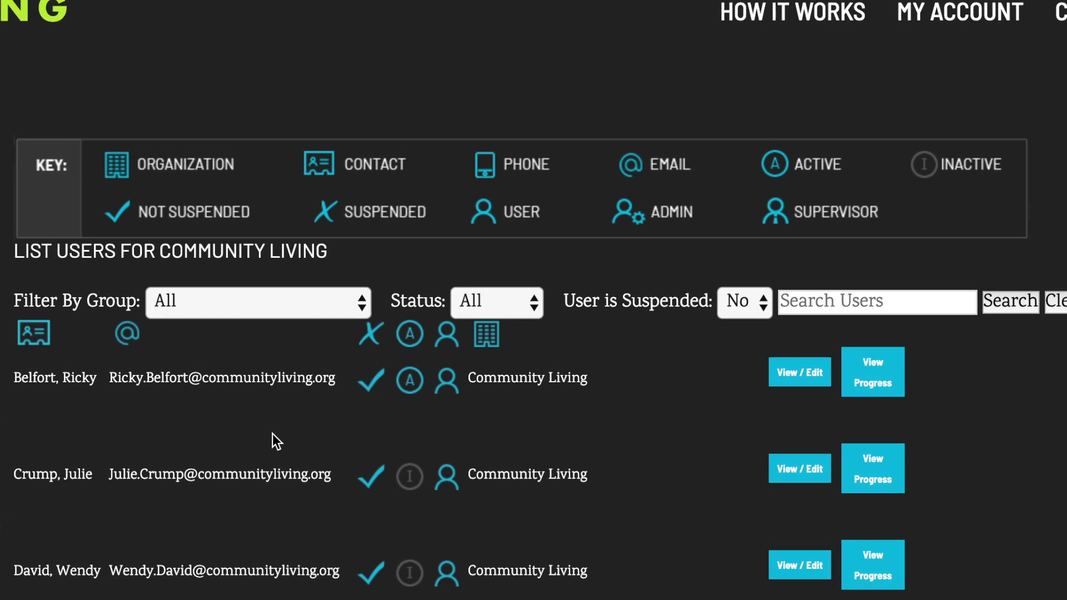
pyautogui.click(308, 295)
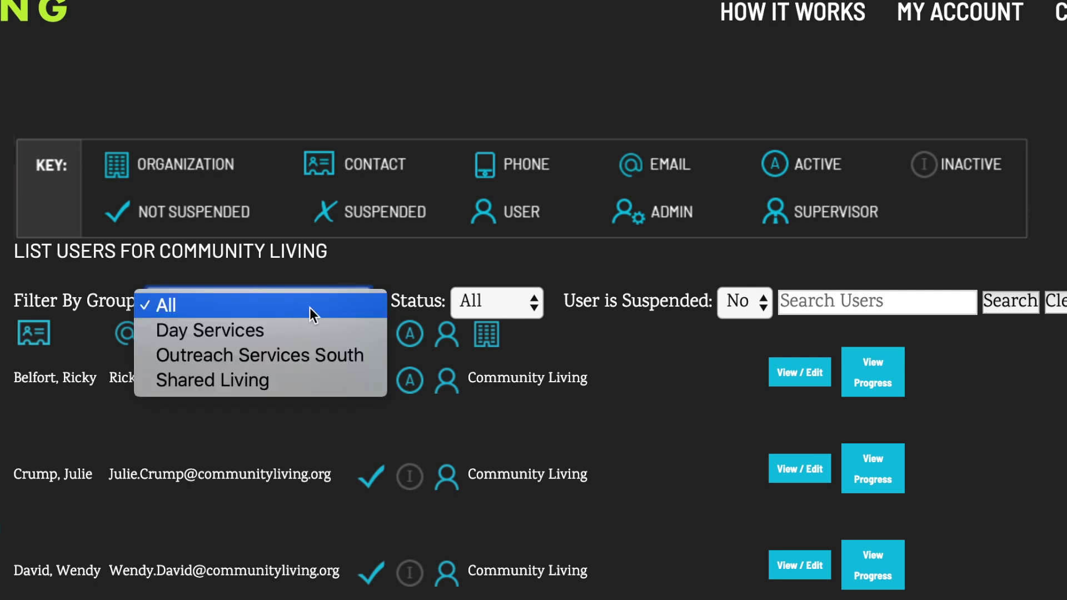
pyautogui.click(496, 303)
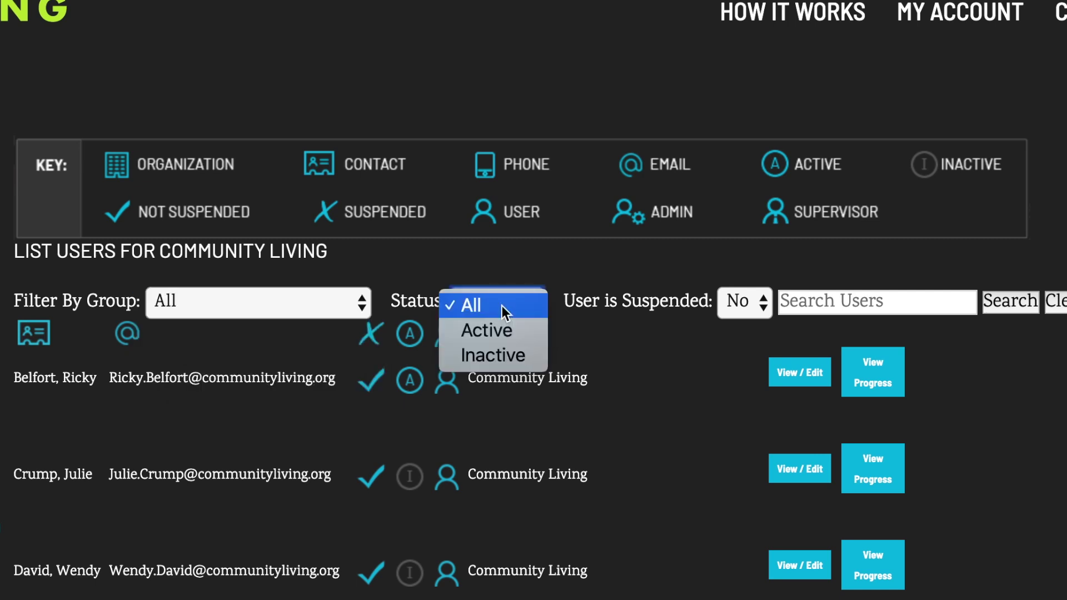
pyautogui.click(584, 273)
pyautogui.click(748, 310)
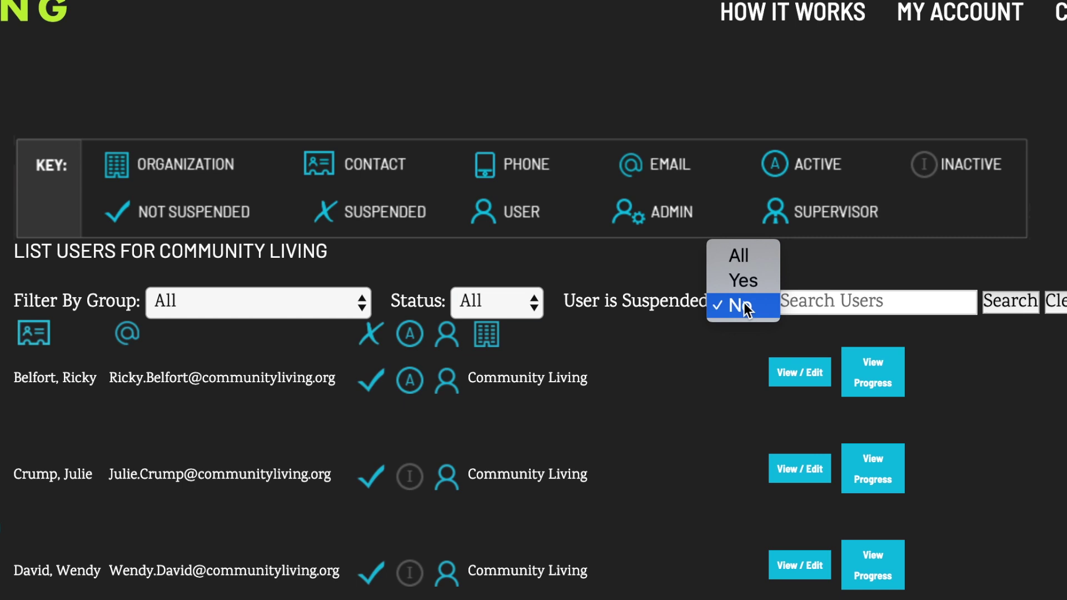
pyautogui.click(676, 267)
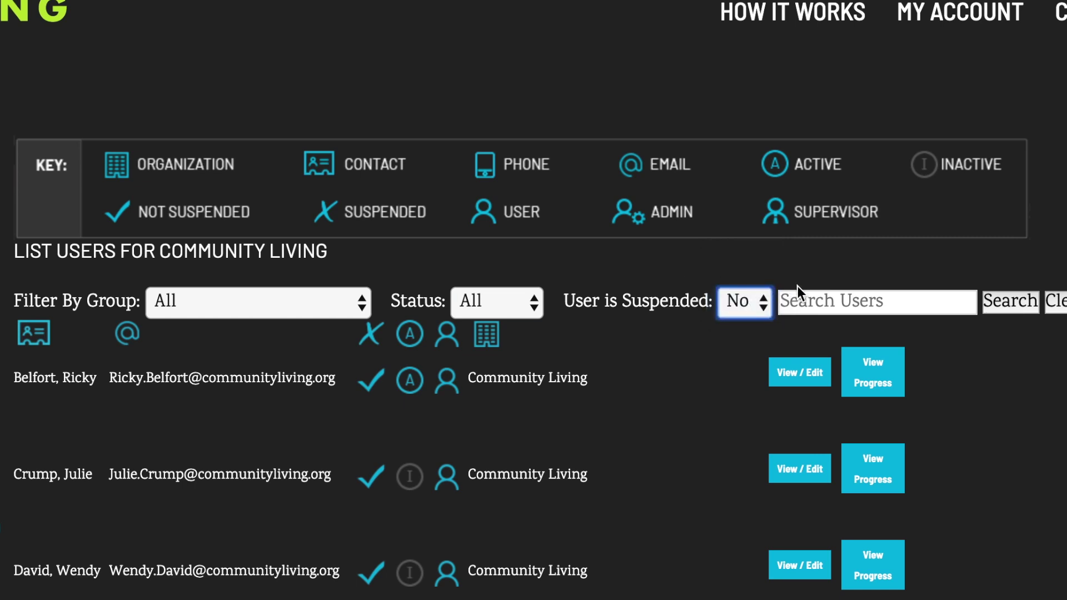
# Search the users list for 'John'
pyautogui.click(793, 305)
pyautogui.write('John')
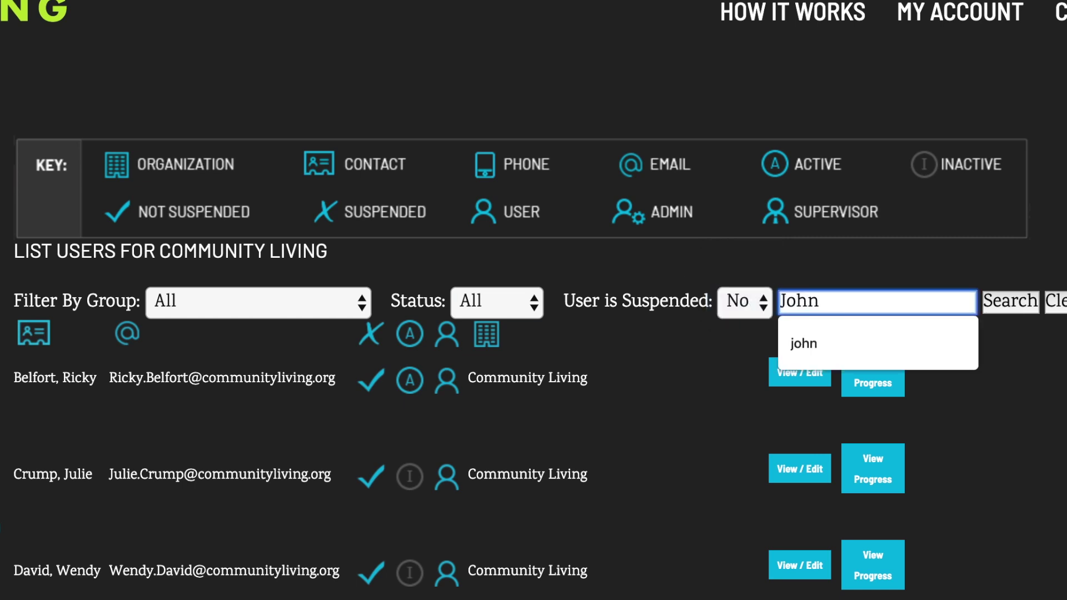
pyautogui.click(1004, 309)
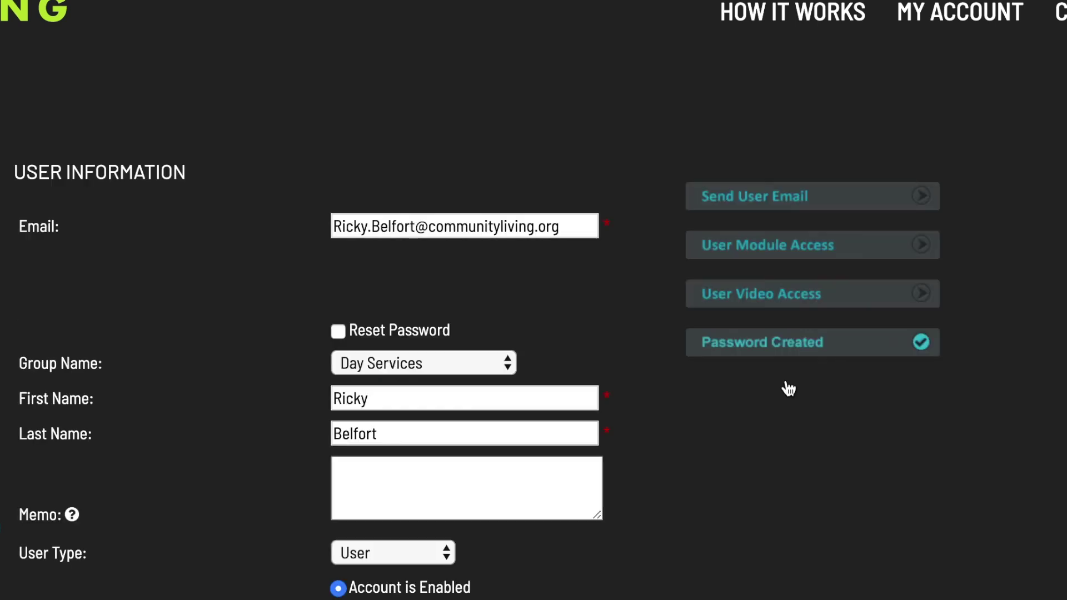
# Change the user's Group Name to None and submit the User Information form
pyautogui.click(487, 364)
pyautogui.click(397, 344)
pyautogui.scroll(-3, 228, 583)
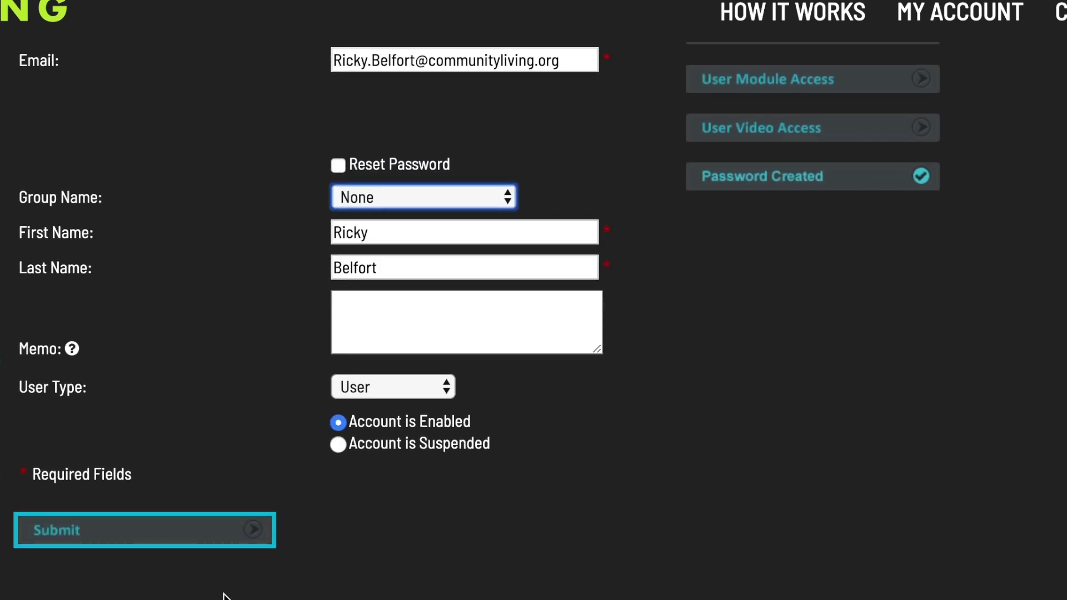
pyautogui.click(205, 531)
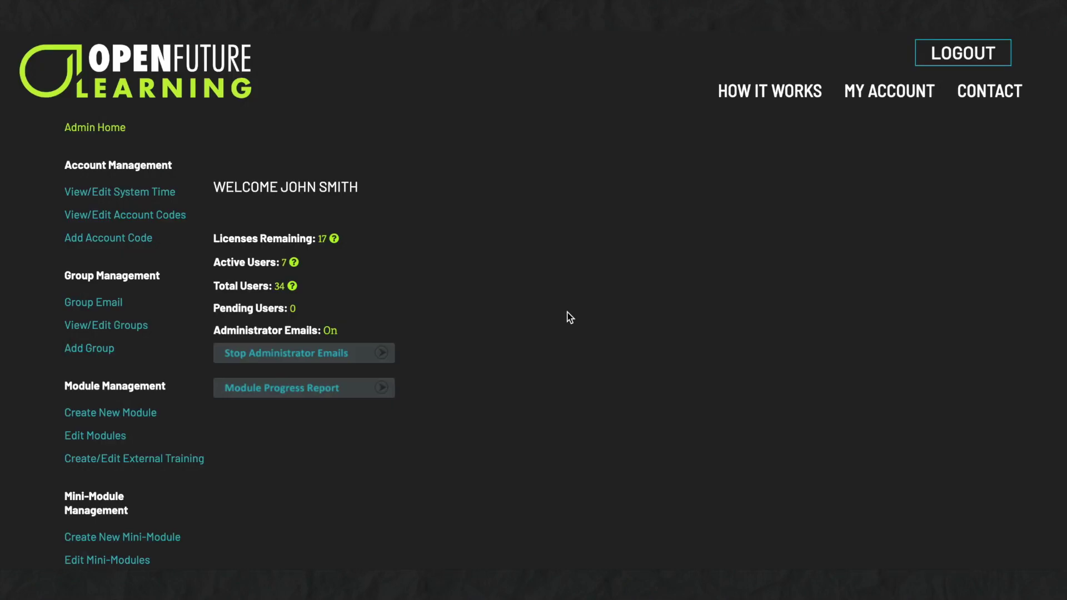
pyautogui.scroll(-6, 569, 317)
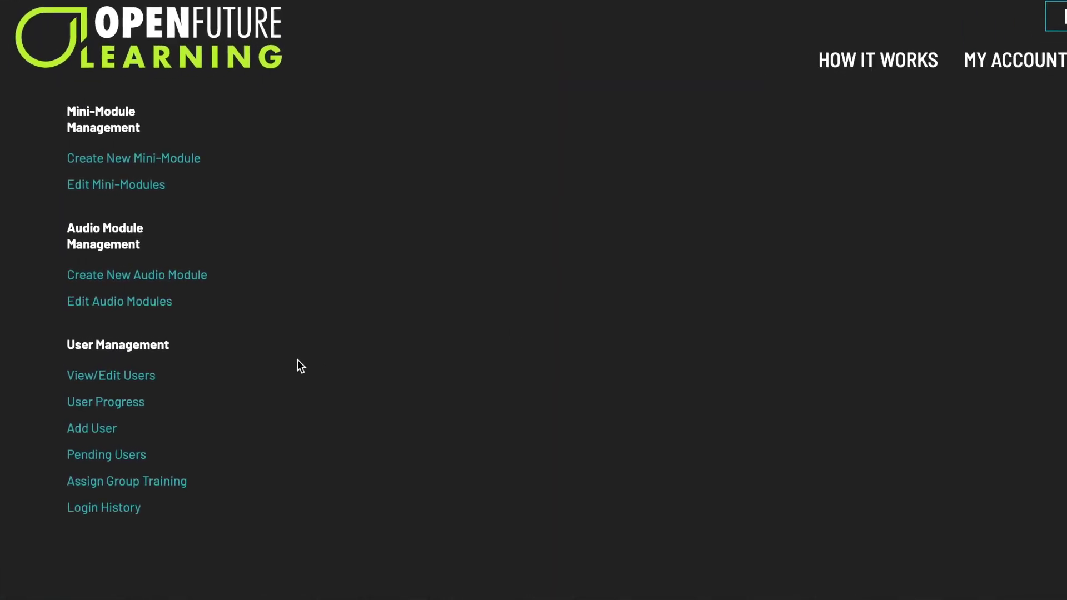
# Open the user progress list with default filters and view the first user's progress
pyautogui.click(139, 402)
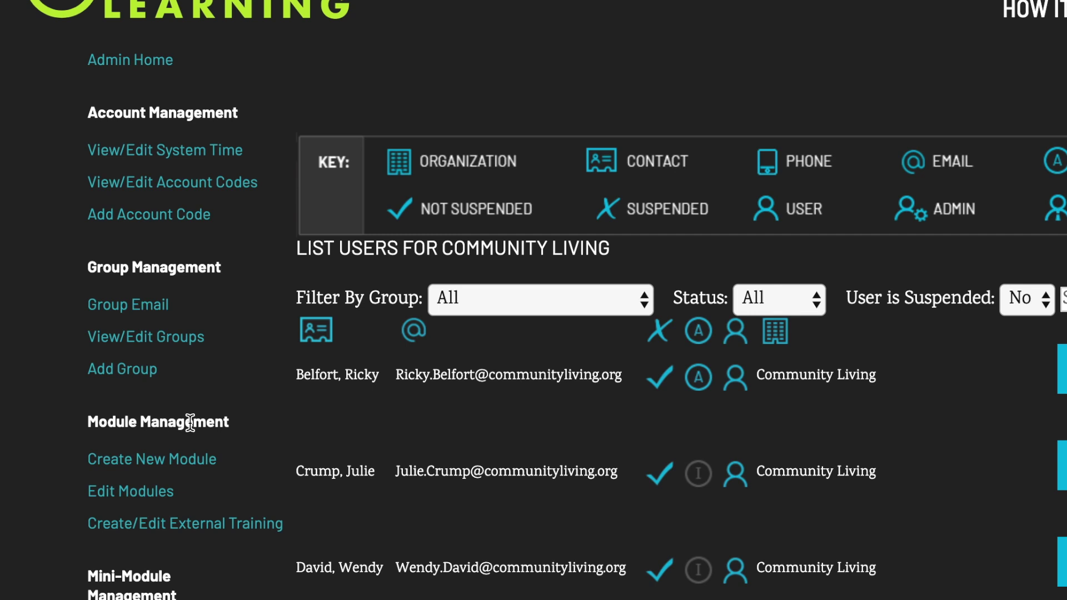
pyautogui.click(589, 292)
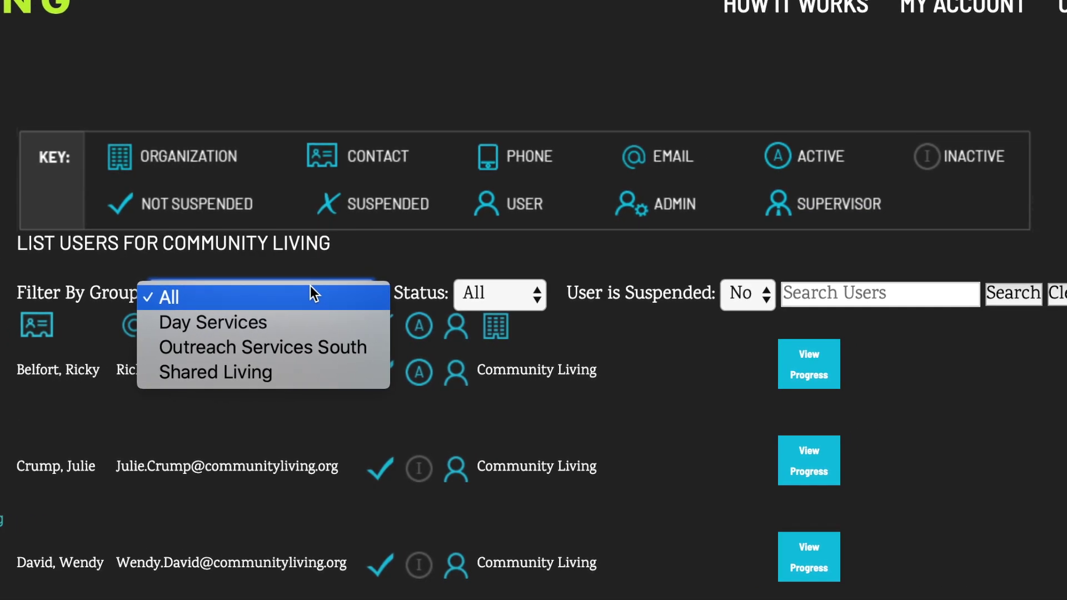
pyautogui.click(604, 307)
pyautogui.click(519, 307)
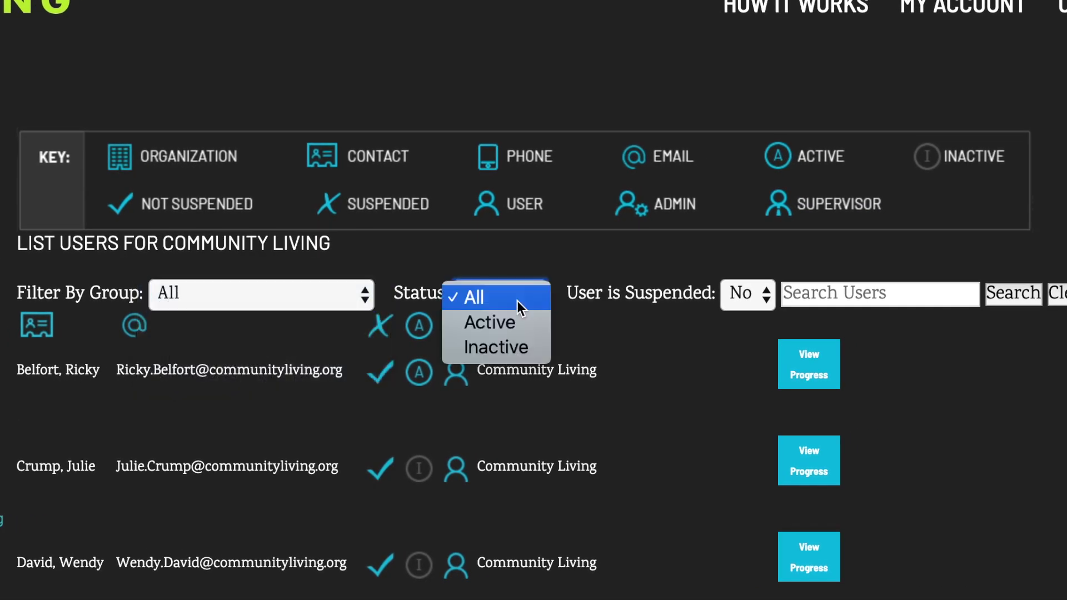
pyautogui.click(765, 294)
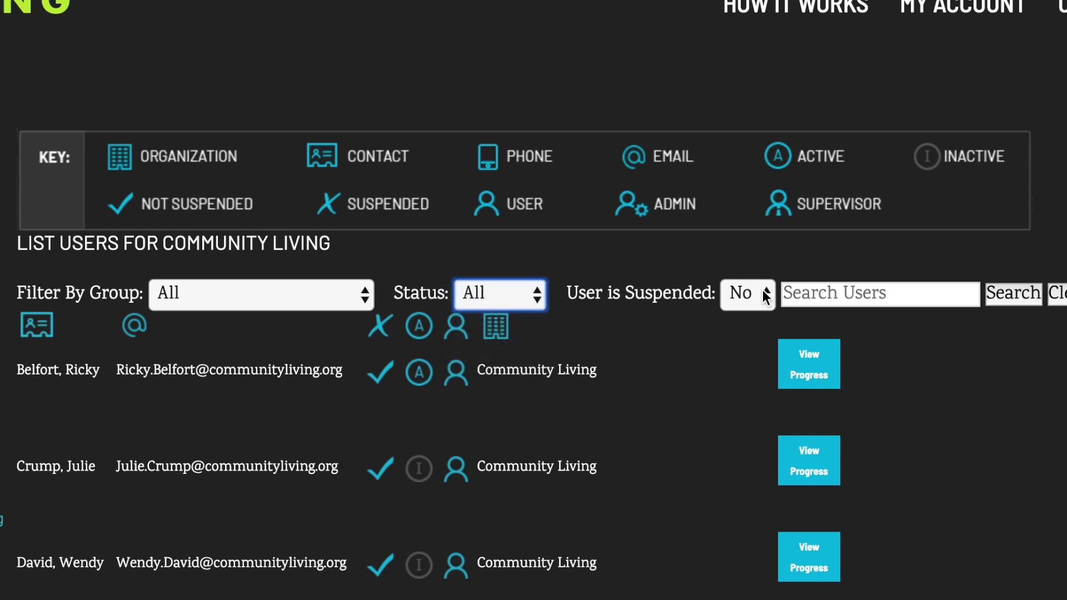
pyautogui.click(763, 290)
pyautogui.click(763, 288)
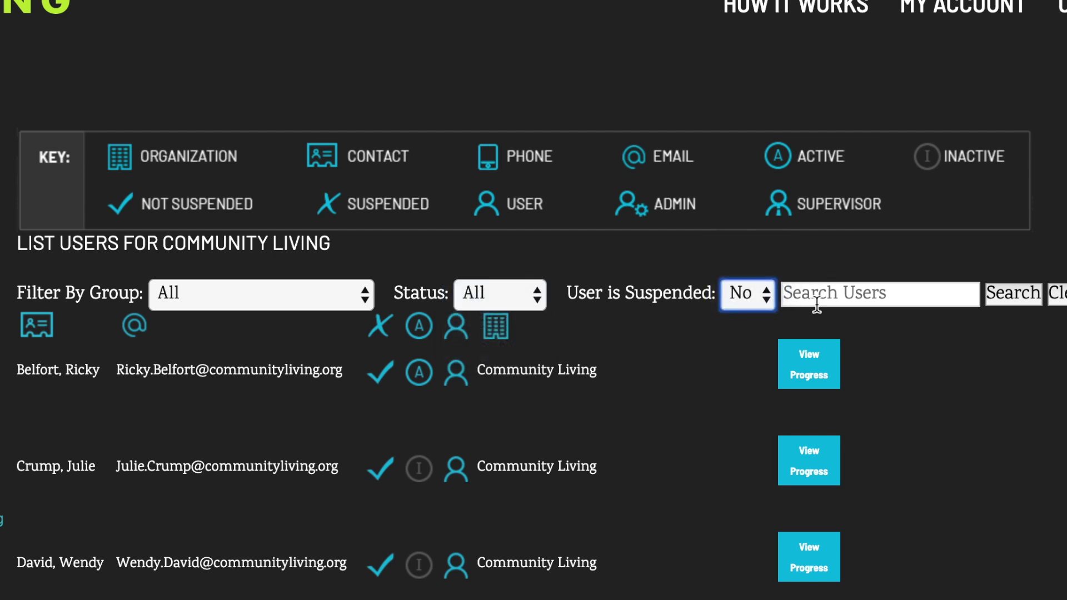
pyautogui.click(811, 364)
# Expand the user's Staff Modules progress table and scroll through the modules
pyautogui.click(399, 216)
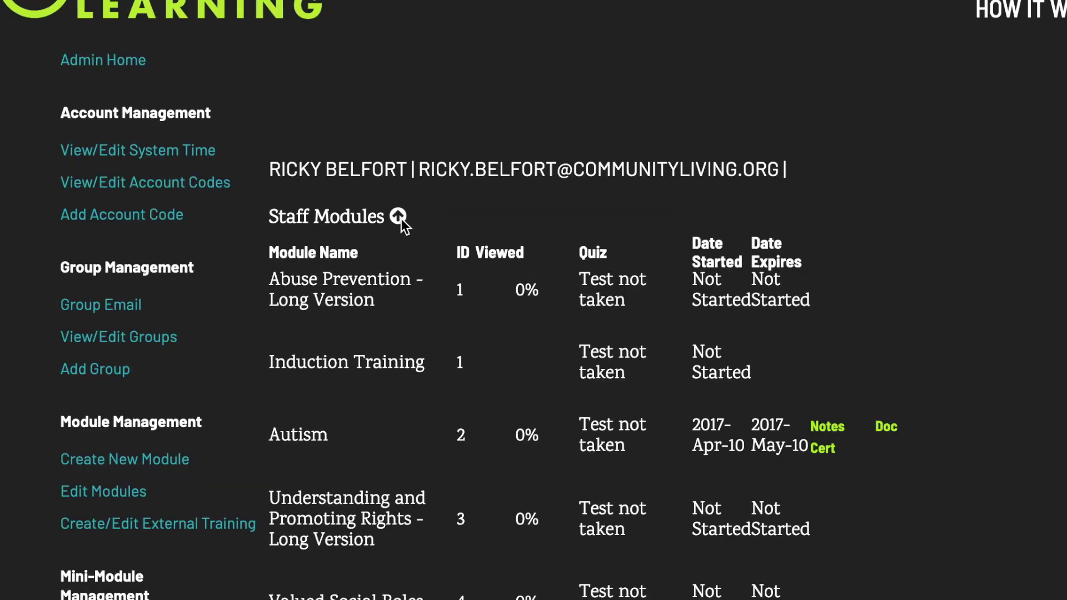
pyautogui.scroll(-20, 468, 285)
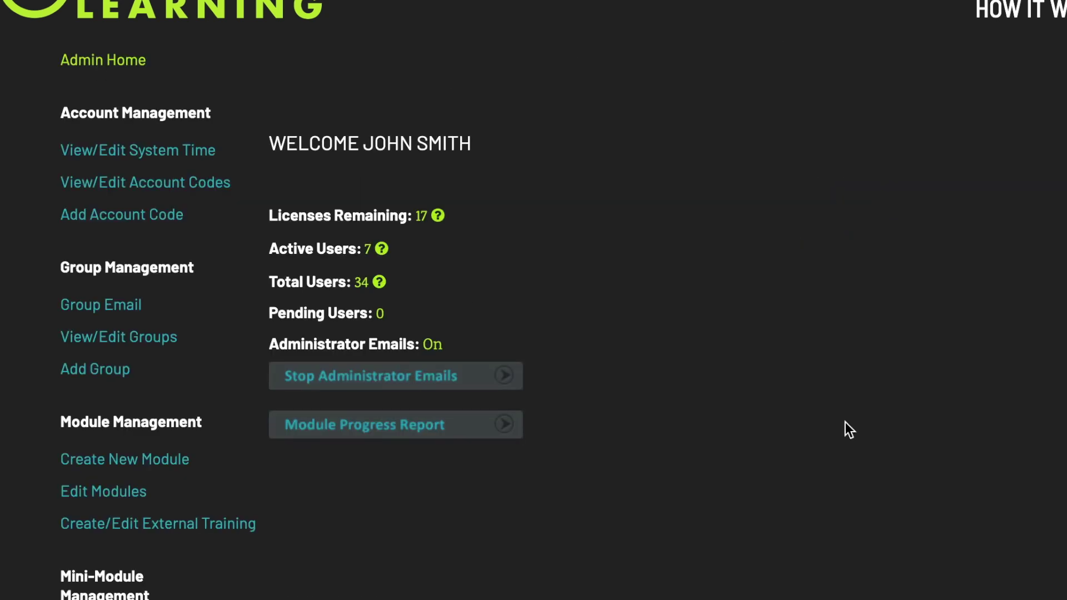
# Start a module progress report covering 10/01/2019 to 12/03/2019
pyautogui.click(476, 431)
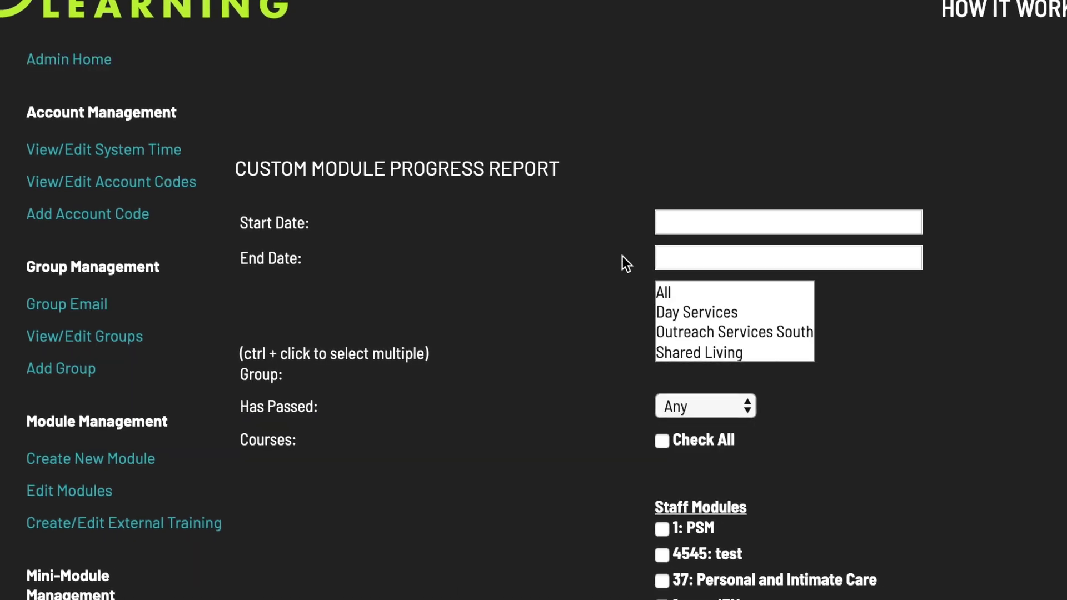
pyautogui.click(722, 221)
pyautogui.click(475, 258)
pyautogui.click(475, 258)
pyautogui.click(573, 332)
pyautogui.click(641, 259)
pyautogui.click(569, 371)
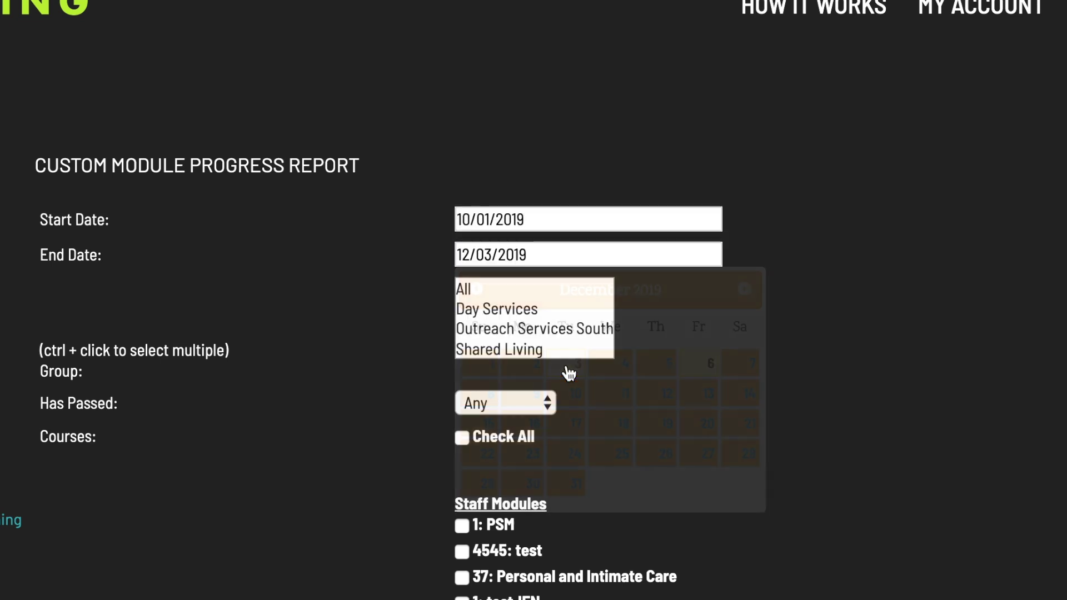
# Limit the report to Day Services users who have Passed and scroll to the courses
pyautogui.click(493, 308)
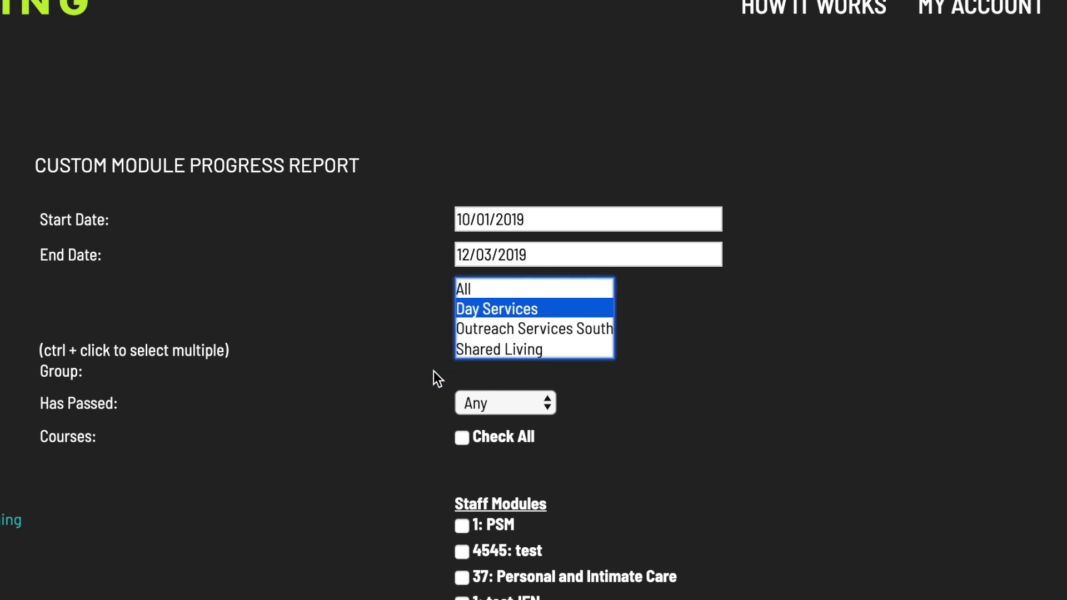
pyautogui.click(493, 404)
pyautogui.click(494, 424)
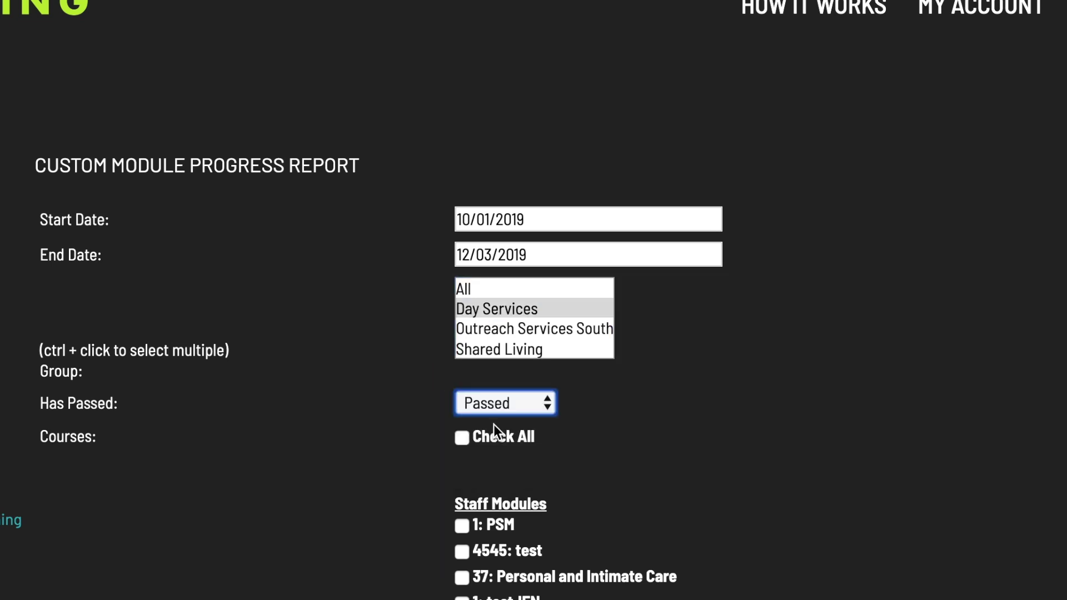
pyautogui.scroll(-20, 616, 422)
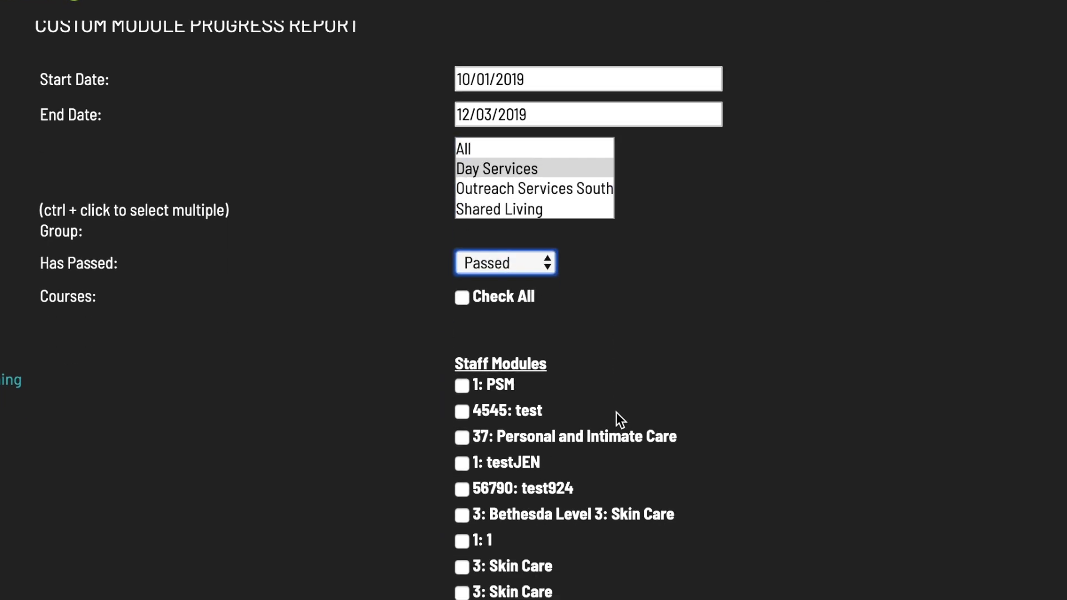
pyautogui.scroll(-20, 616, 345)
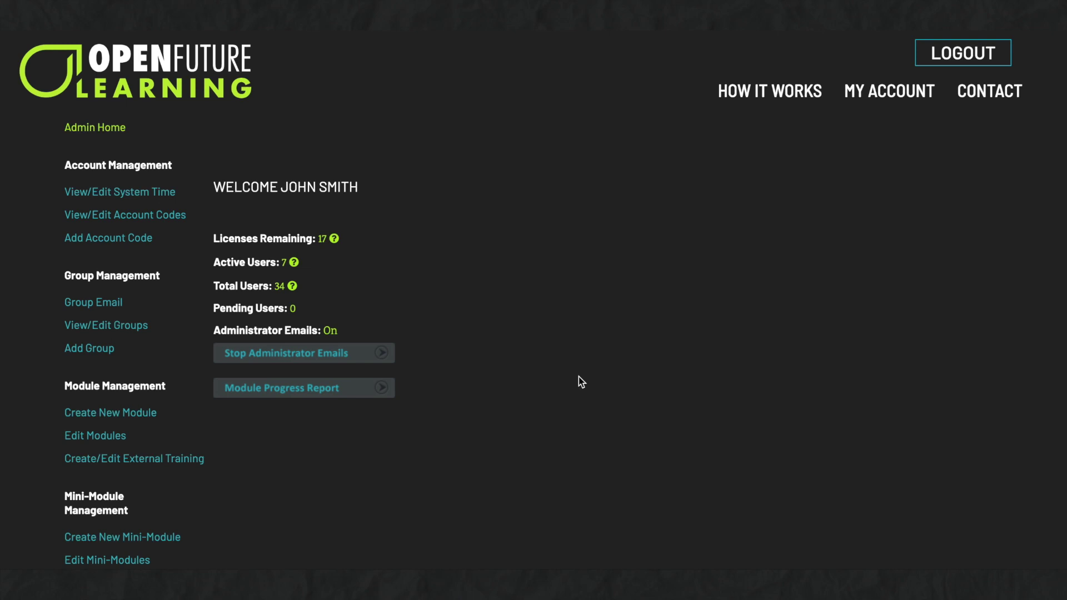
# Open User Progress and review the Group, Status and Suspended filters, leaving them on all users
pyautogui.scroll(-6, 578, 377)
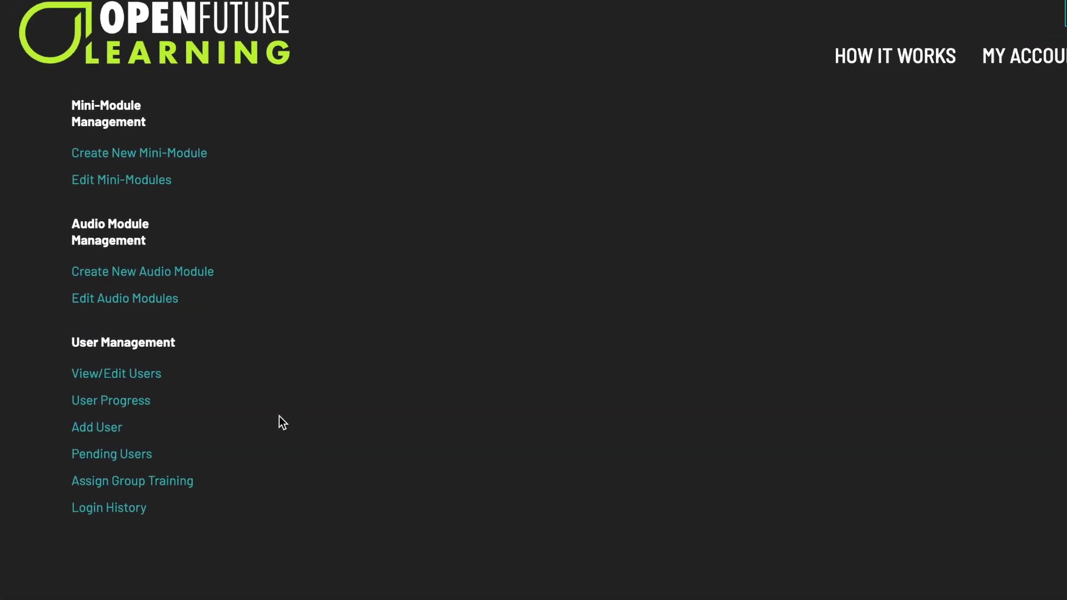
pyautogui.click(127, 400)
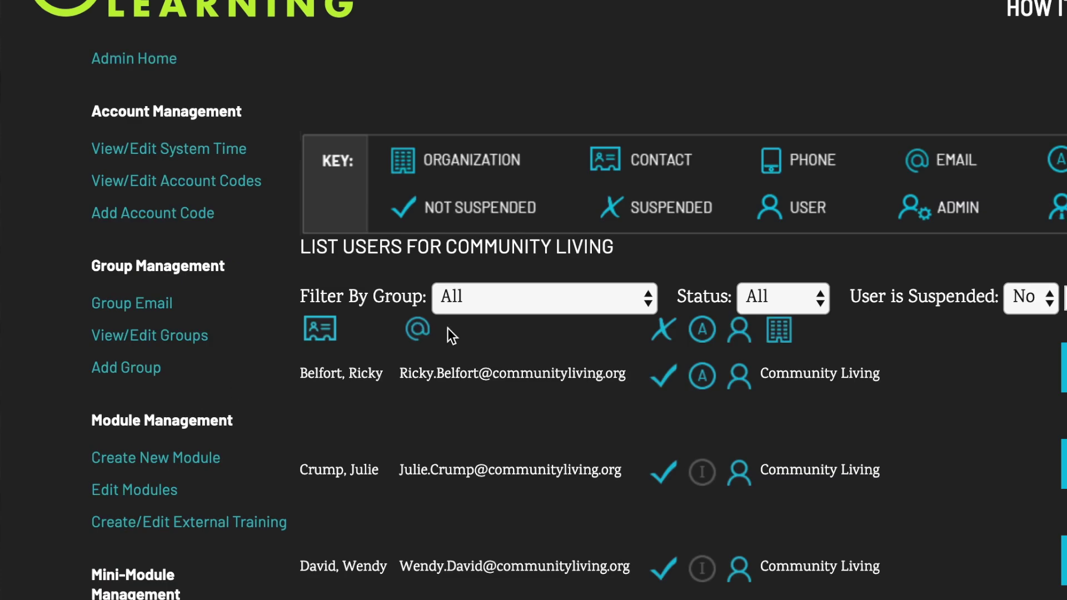
pyautogui.click(569, 299)
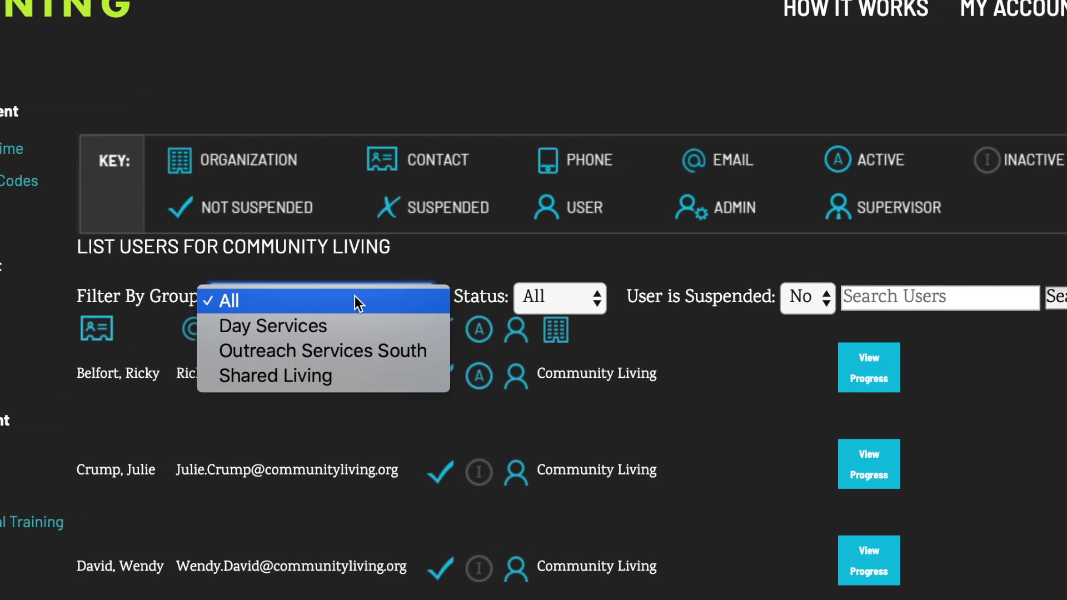
pyautogui.click(576, 298)
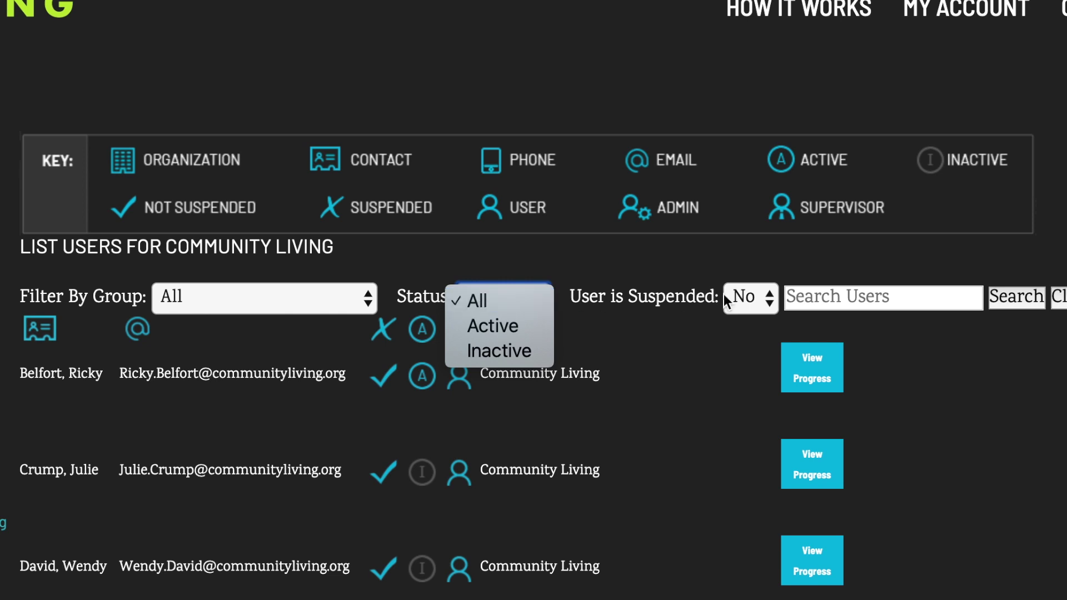
pyautogui.click(751, 297)
pyautogui.click(750, 296)
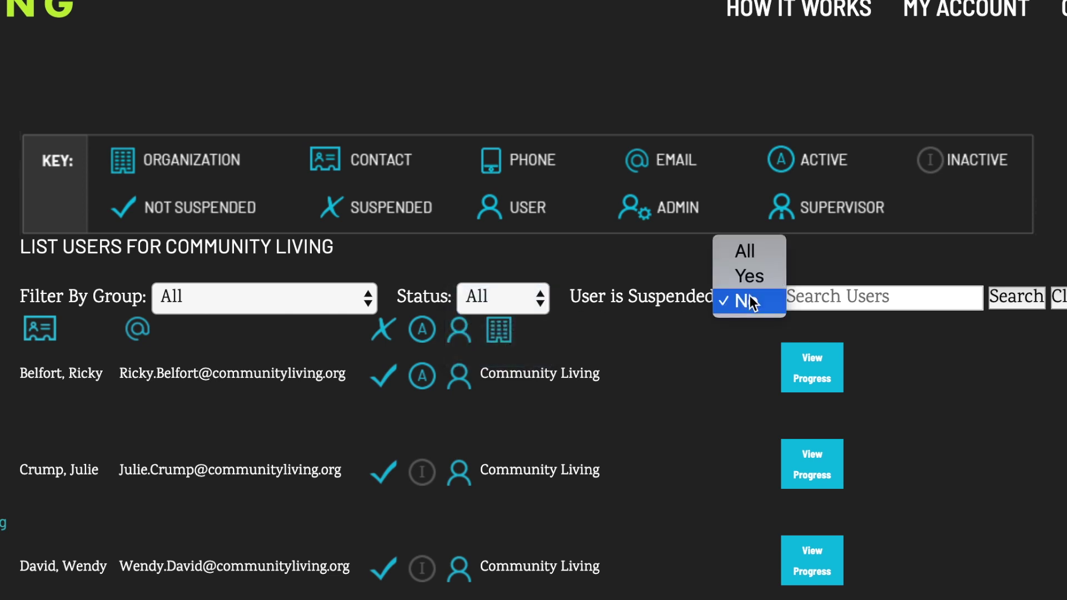
# Search the user list by the user's first name
pyautogui.click(848, 298)
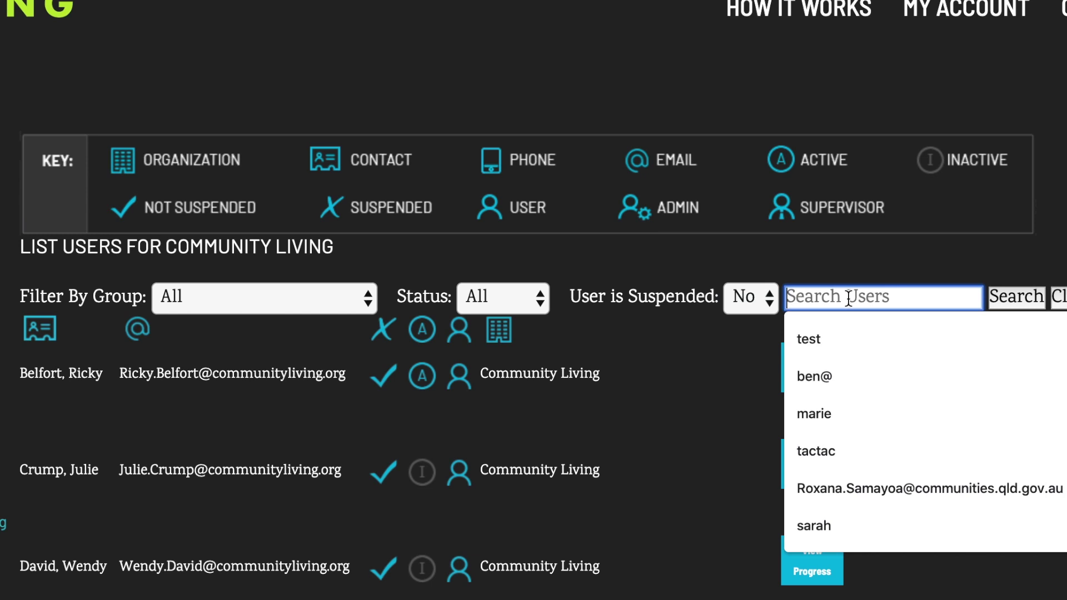
pyautogui.write('brooke')
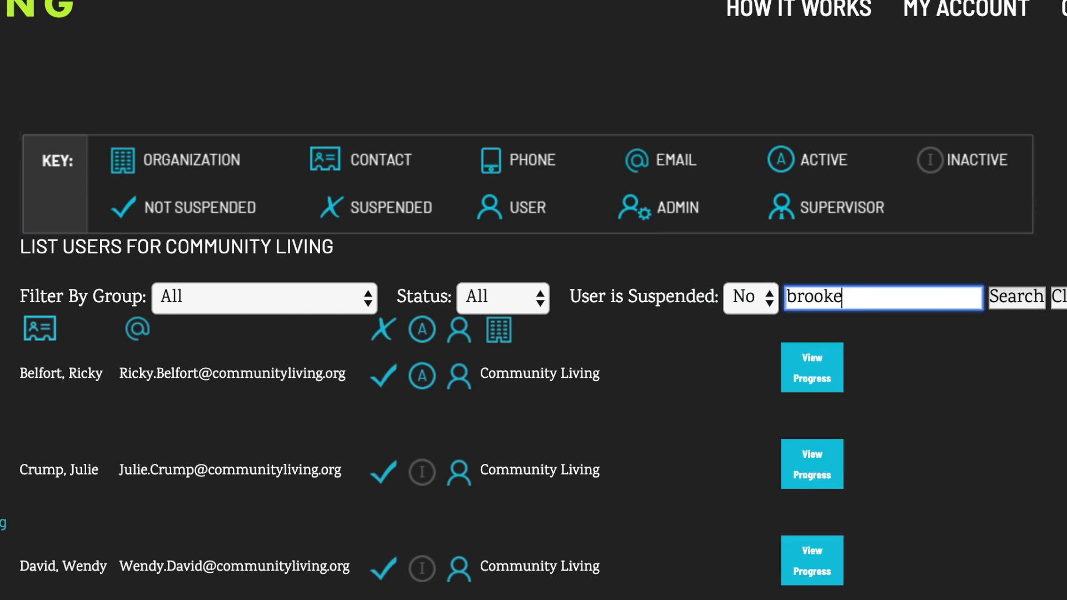
pyautogui.press('Return')
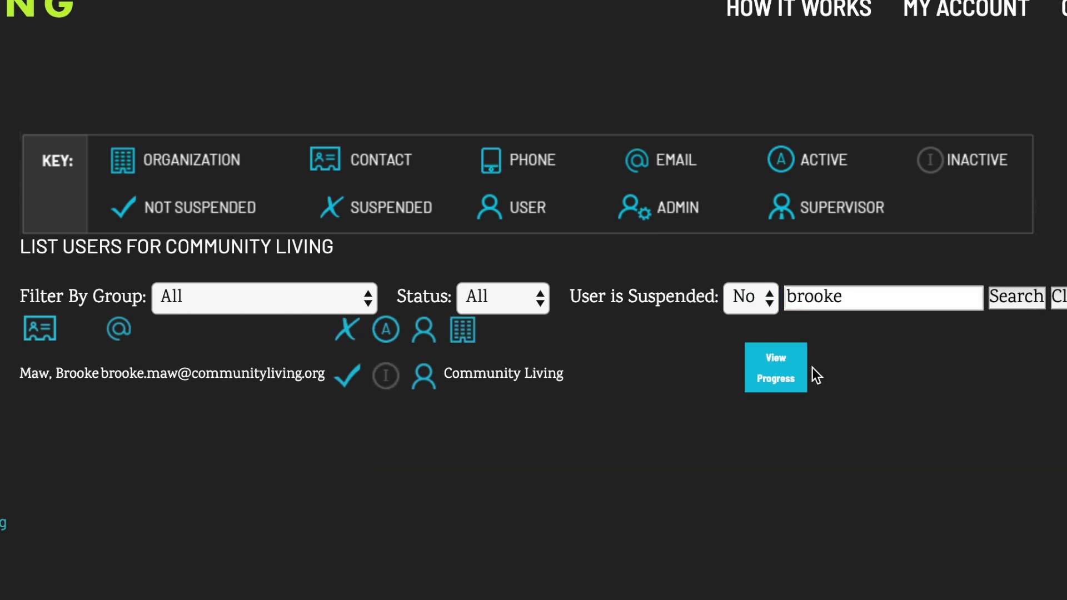
# In the user's Staff Modules, set the Challenging Behavior expiry date to 2020-Jan-01
pyautogui.click(771, 382)
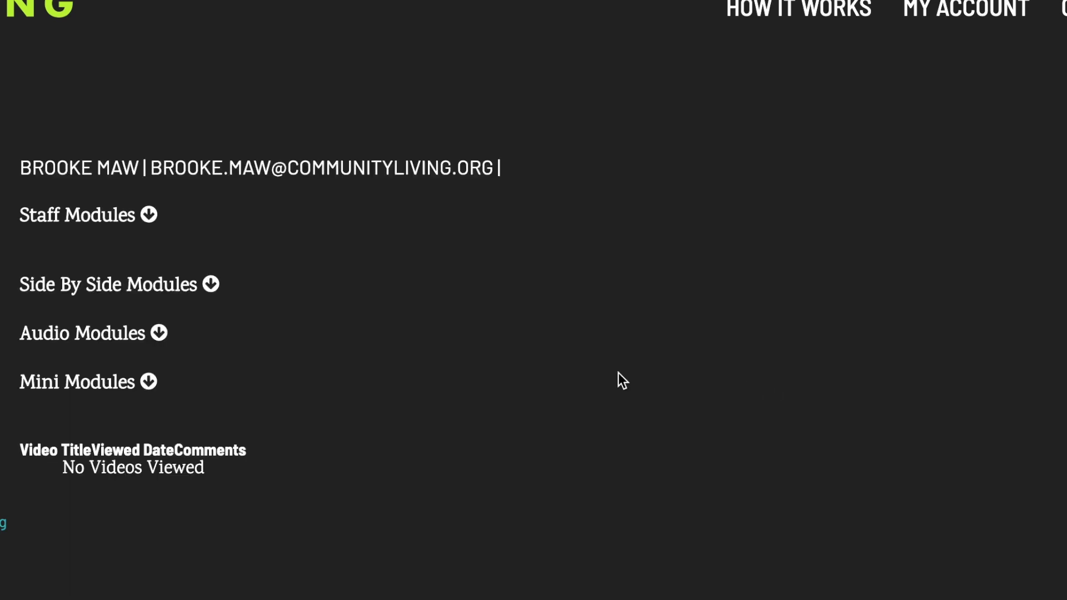
pyautogui.click(148, 214)
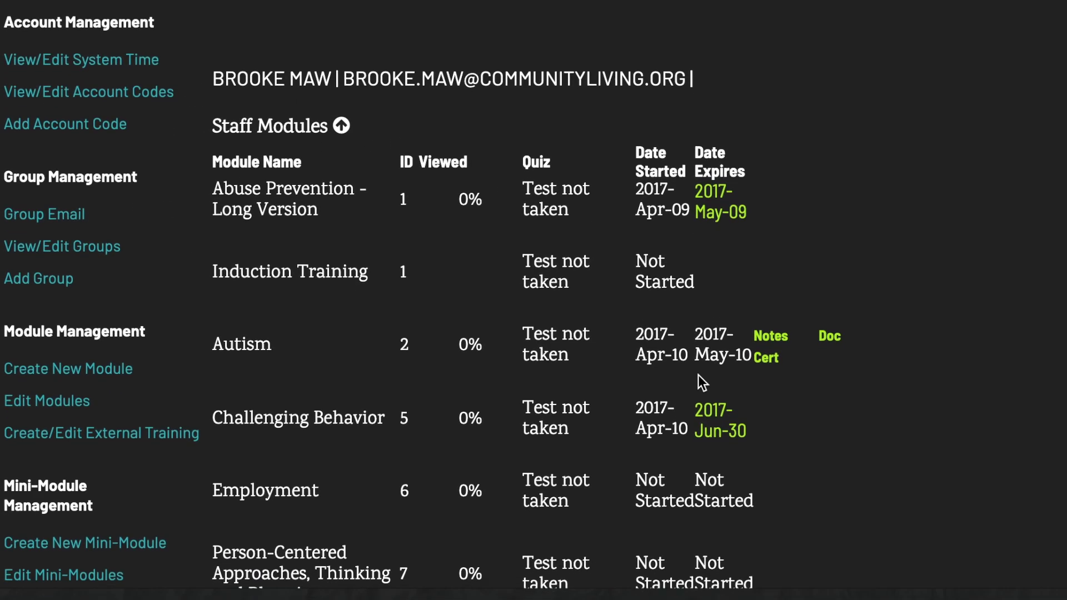
pyautogui.click(713, 422)
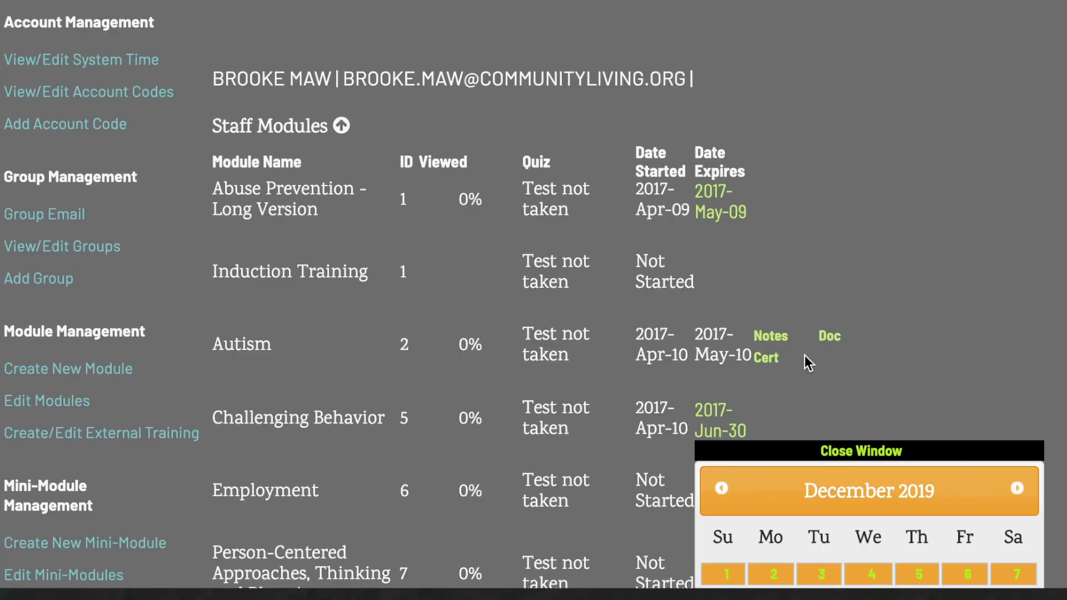
pyautogui.scroll(-3, 805, 355)
pyautogui.scroll(-3, 804, 355)
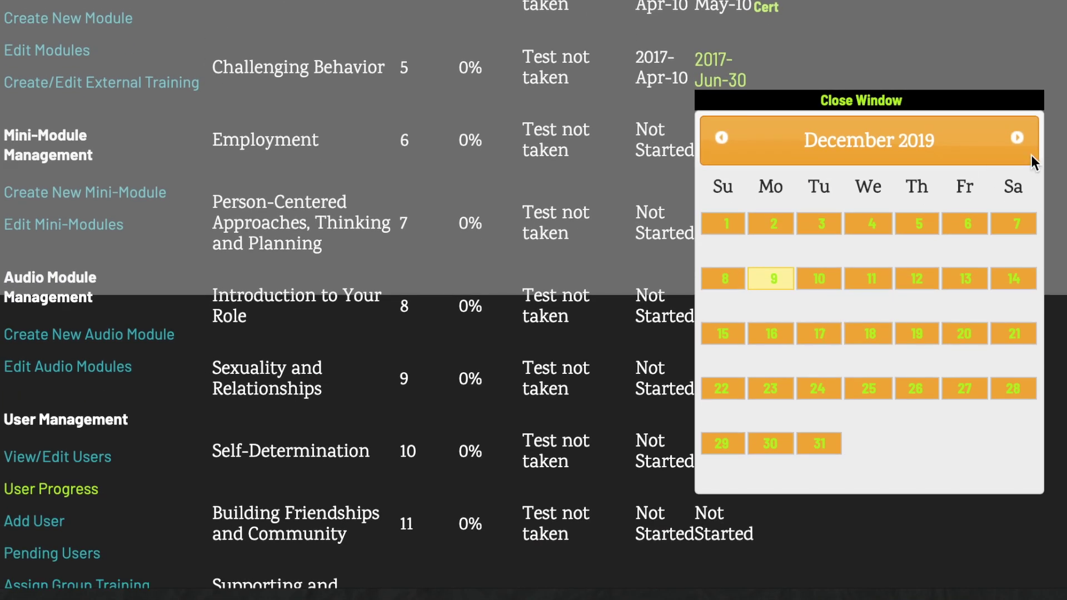
pyautogui.click(1021, 141)
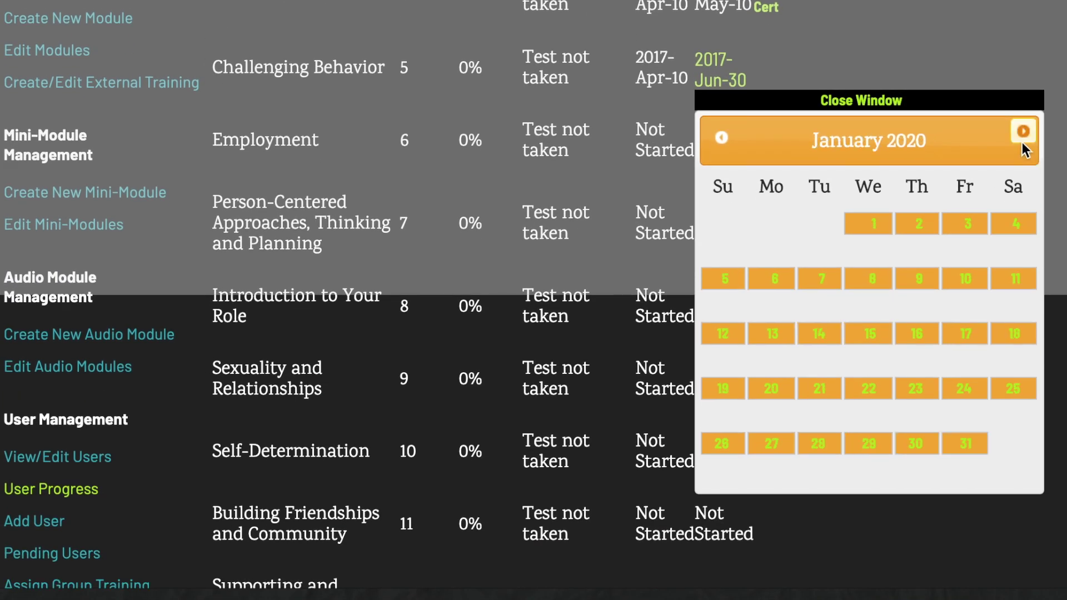
pyautogui.click(876, 225)
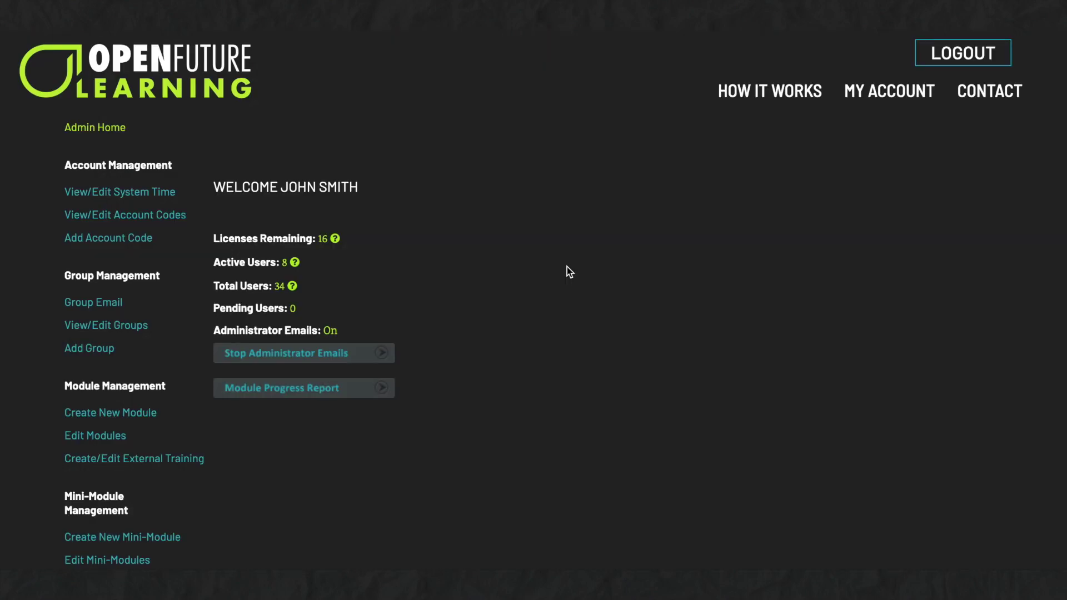
# Open Login History under User Management and scroll through the recent sign-ins
pyautogui.scroll(-8, 567, 267)
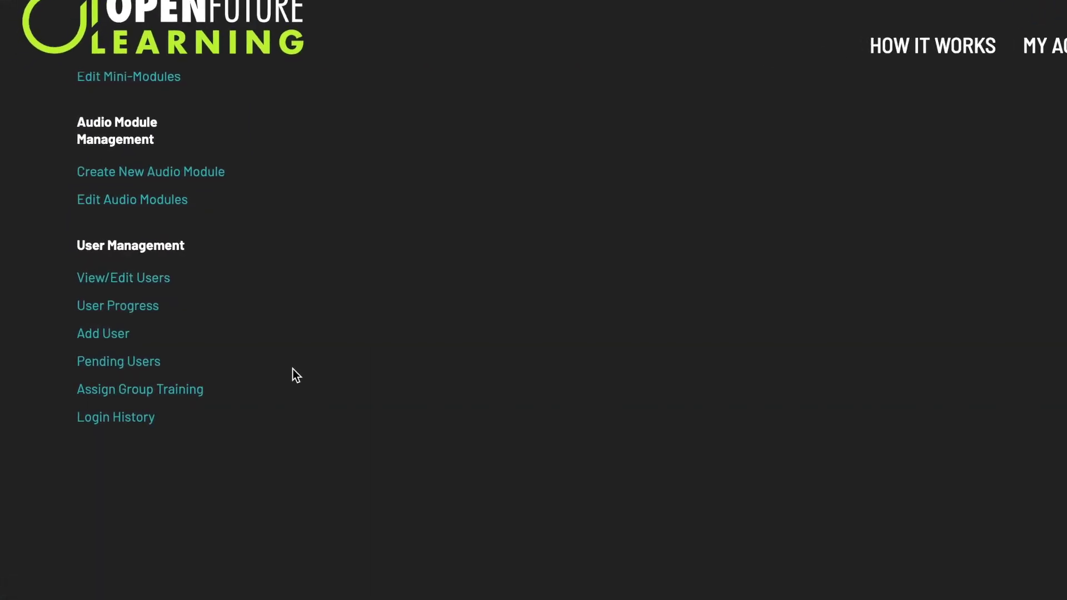
pyautogui.click(135, 418)
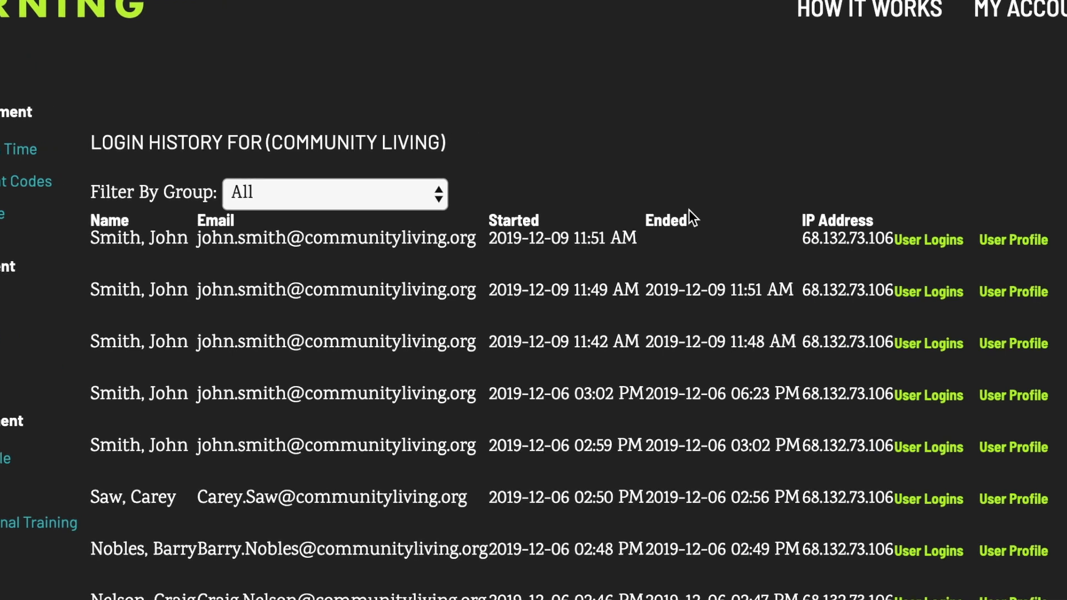
pyautogui.scroll(-5, 876, 251)
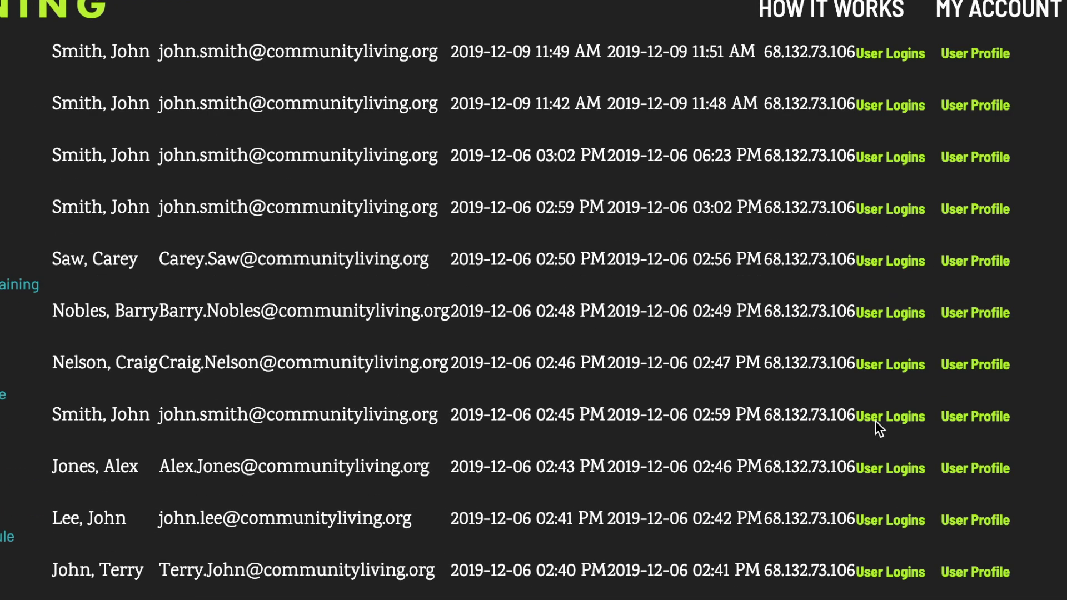